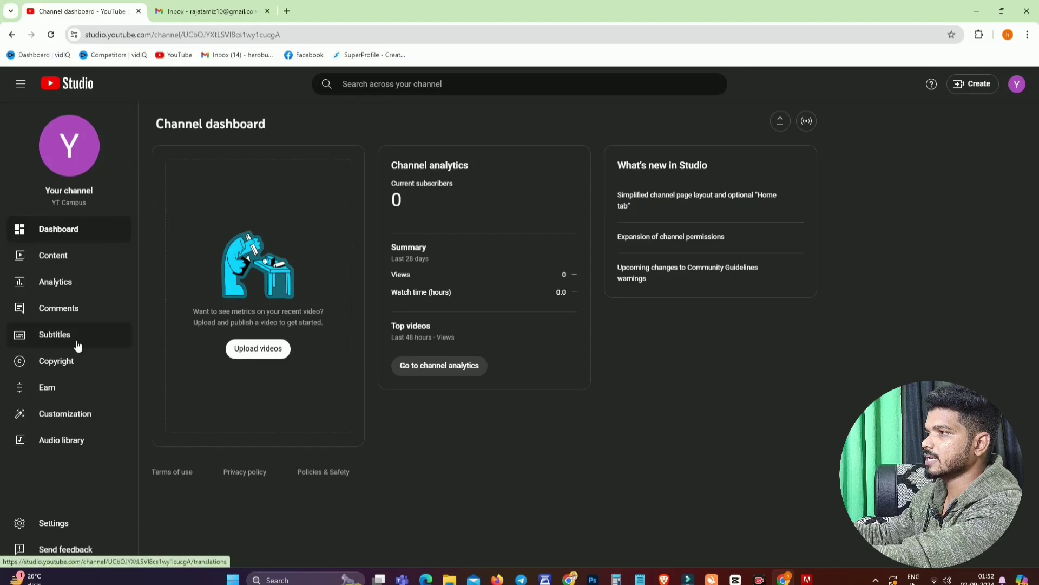
# - Open Canva's Create a design list of new-design types, such as the 1280 × 720 YouTube Thumbnail
pyautogui.click(87, 422)
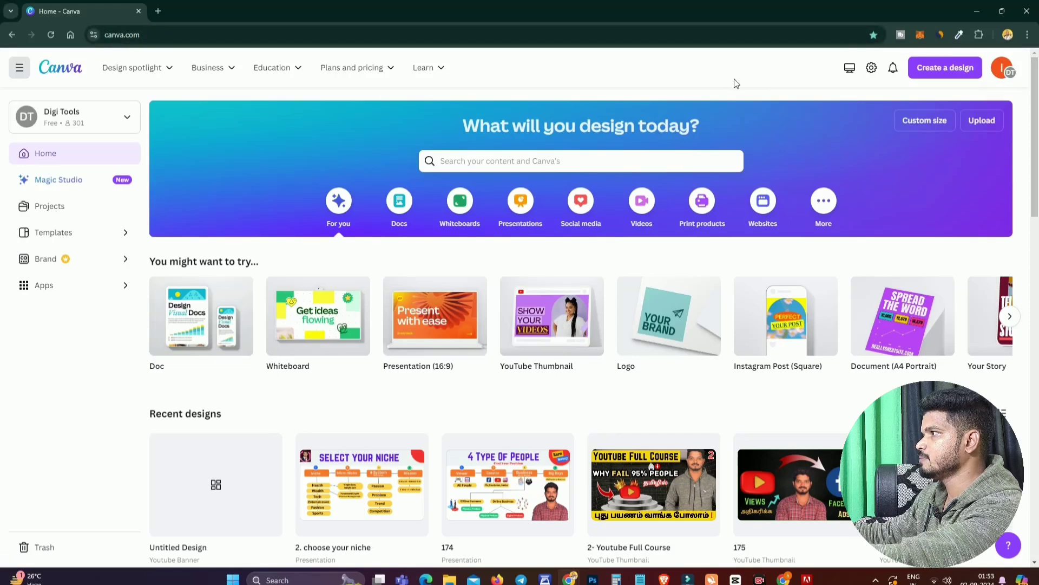
pyautogui.click(951, 70)
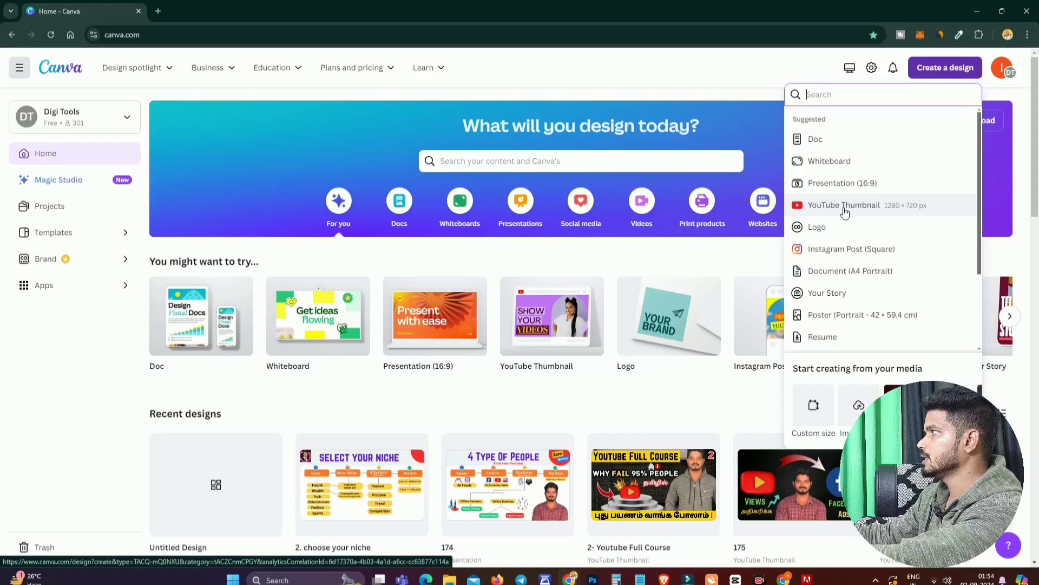
# - Search design types for 'youtube' and start a new YouTube Channel Logo design
pyautogui.click(822, 96)
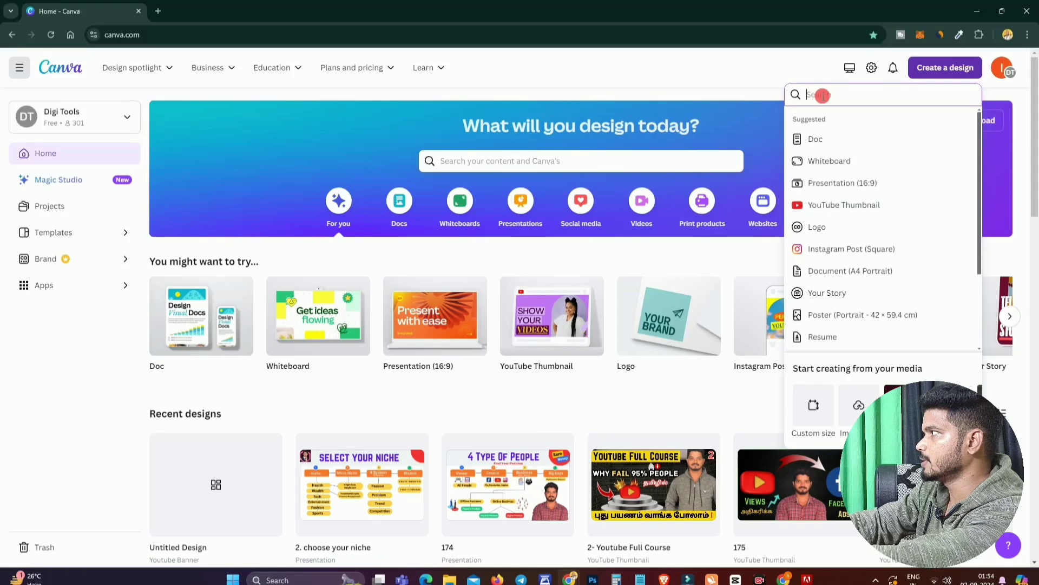
pyautogui.write('youtube')
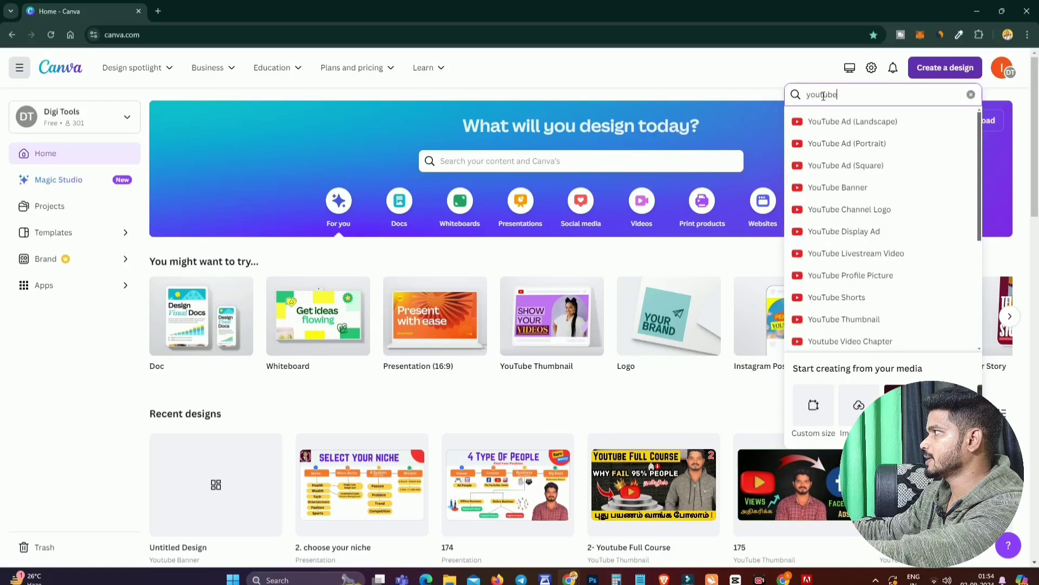
pyautogui.click(855, 210)
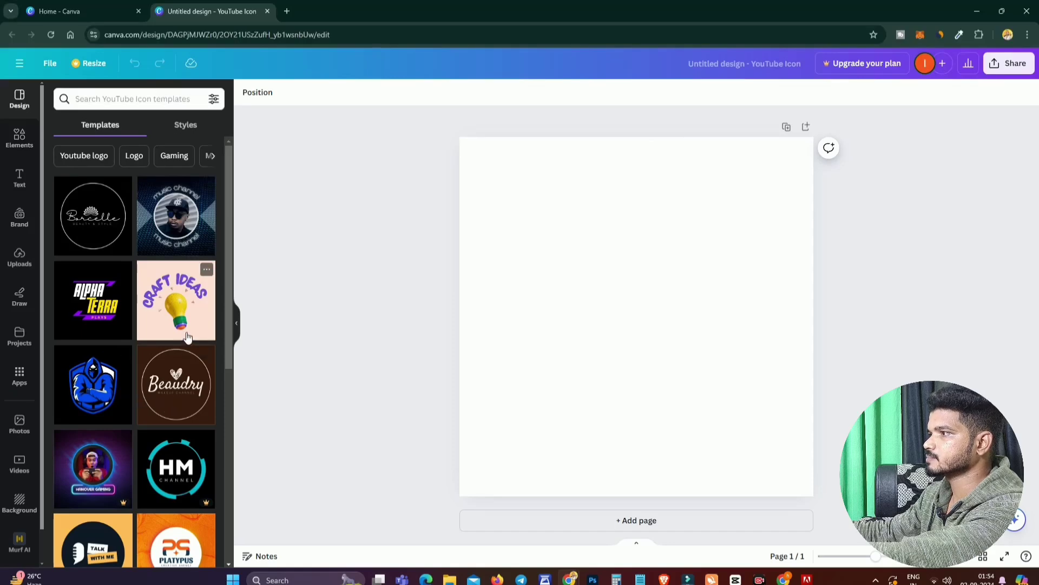
# - Apply the WARDIERE INC. logo template and move the W logo and title higher
pyautogui.scroll(-3, 187, 337)
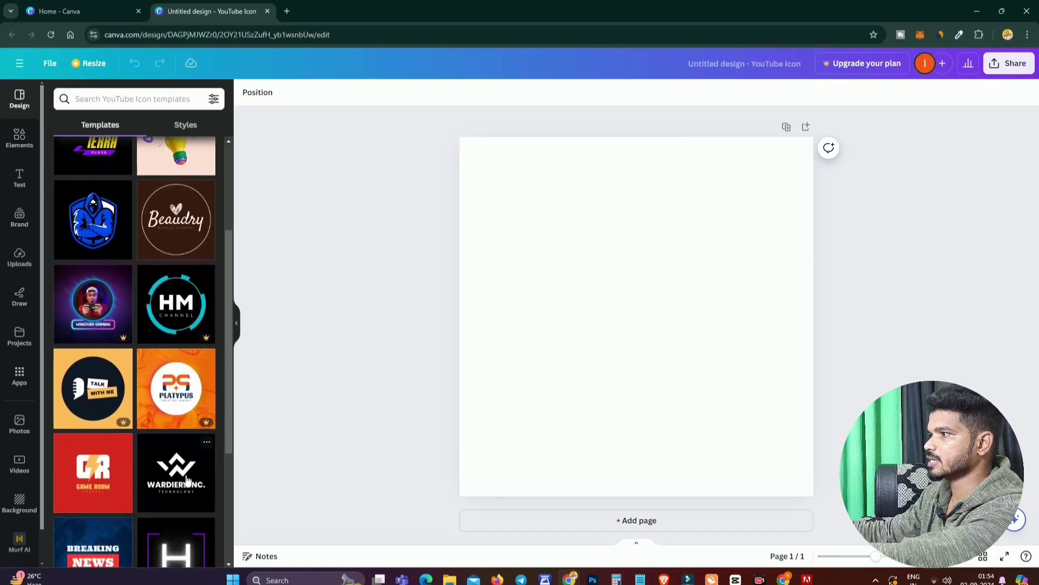
pyautogui.click(186, 474)
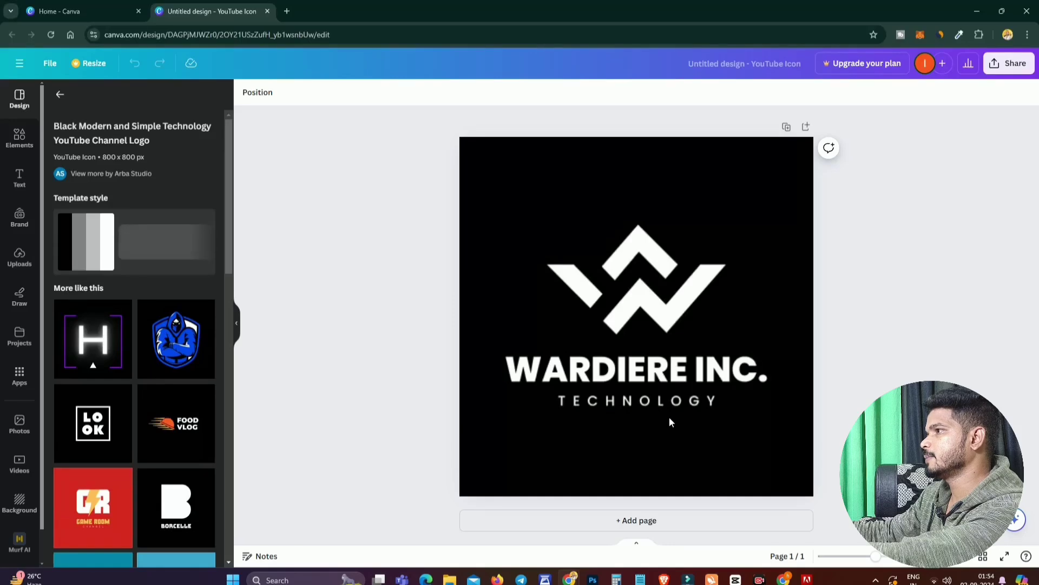
pyautogui.click(486, 385)
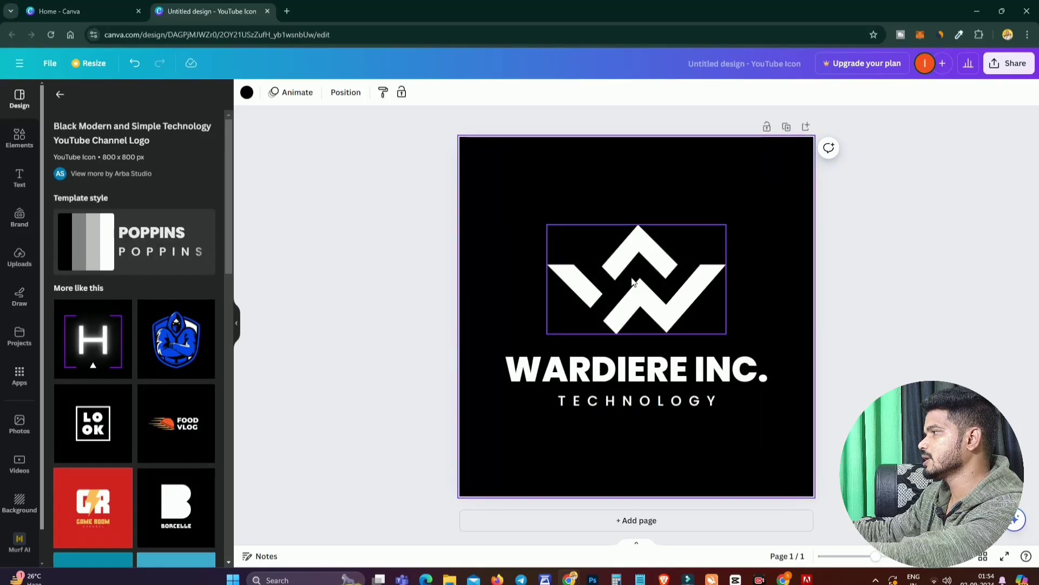
pyautogui.moveTo(627, 281); pyautogui.dragTo(613, 232)
pyautogui.moveTo(634, 373); pyautogui.dragTo(630, 340)
# - Retype the logo text as YT CAMPUS and SUBSCIRBE, then tighten the text and W together
pyautogui.doubleClick(630, 340)
pyautogui.write('Y')
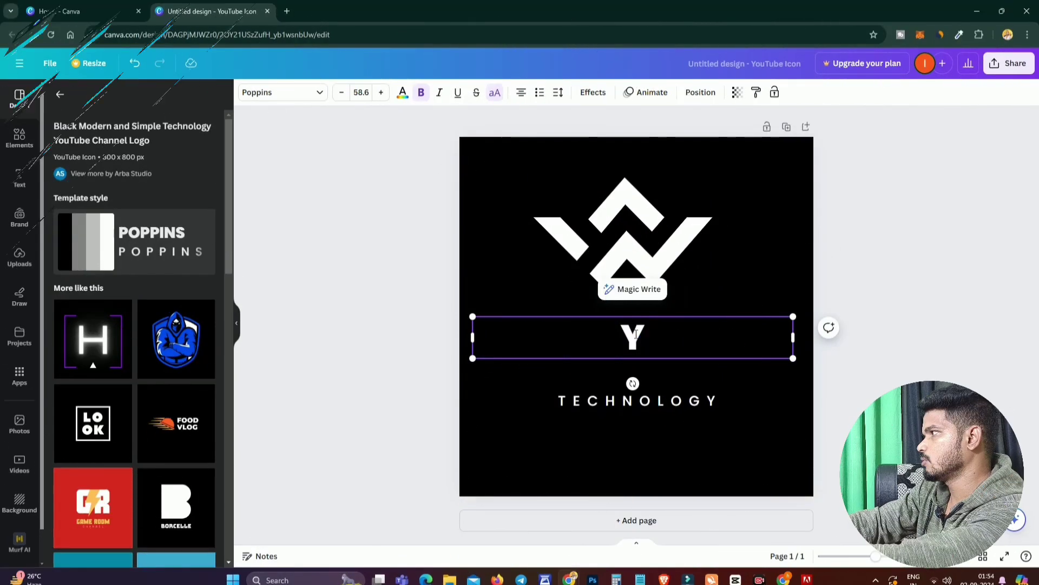
pyautogui.write('E')
pyautogui.press('BackSpace')
pyautogui.write('T')
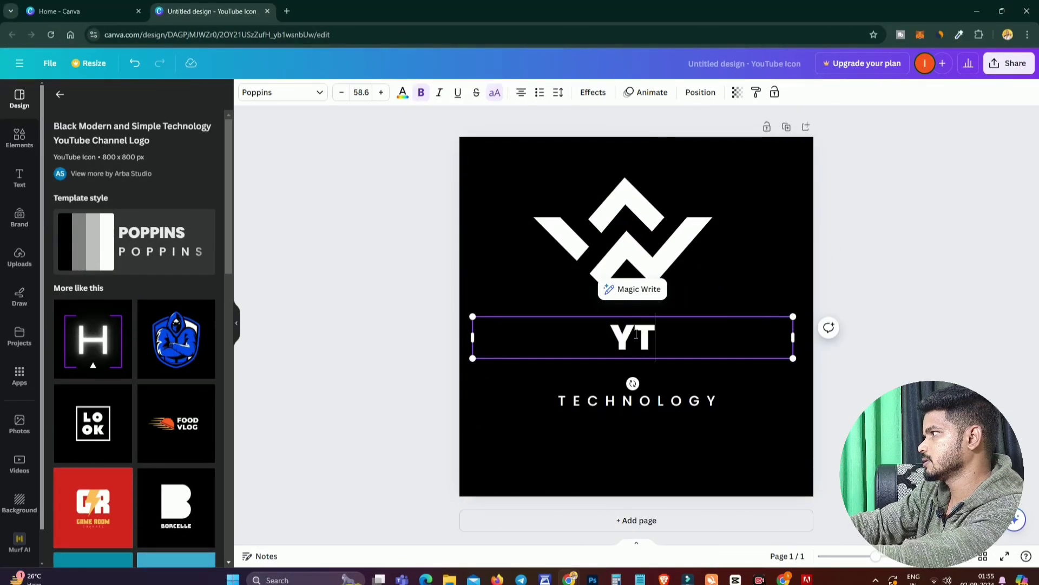
pyautogui.write(' CAMPUS')
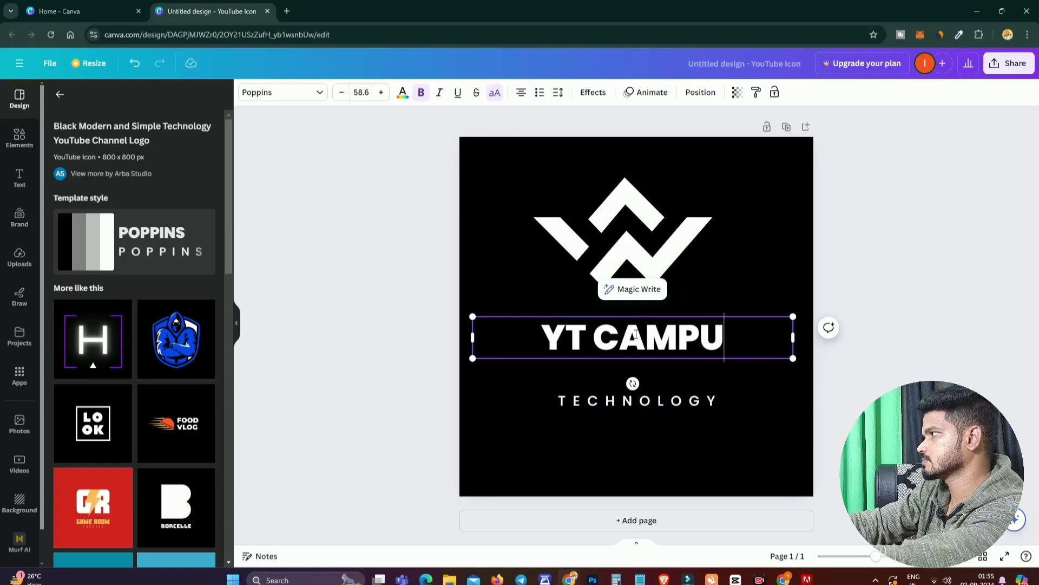
pyautogui.doubleClick(640, 405)
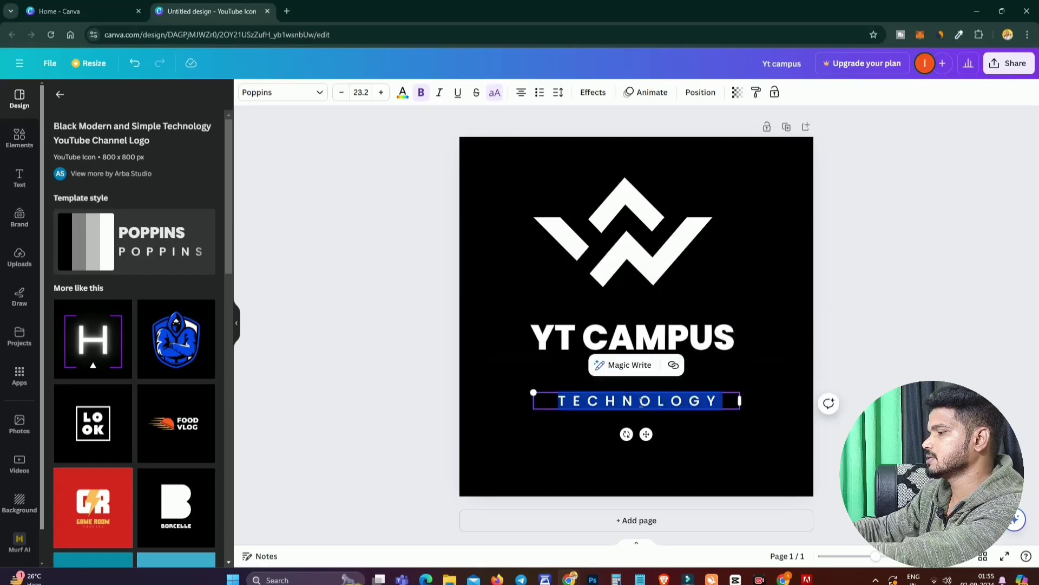
pyautogui.write('SUBSCIRBE')
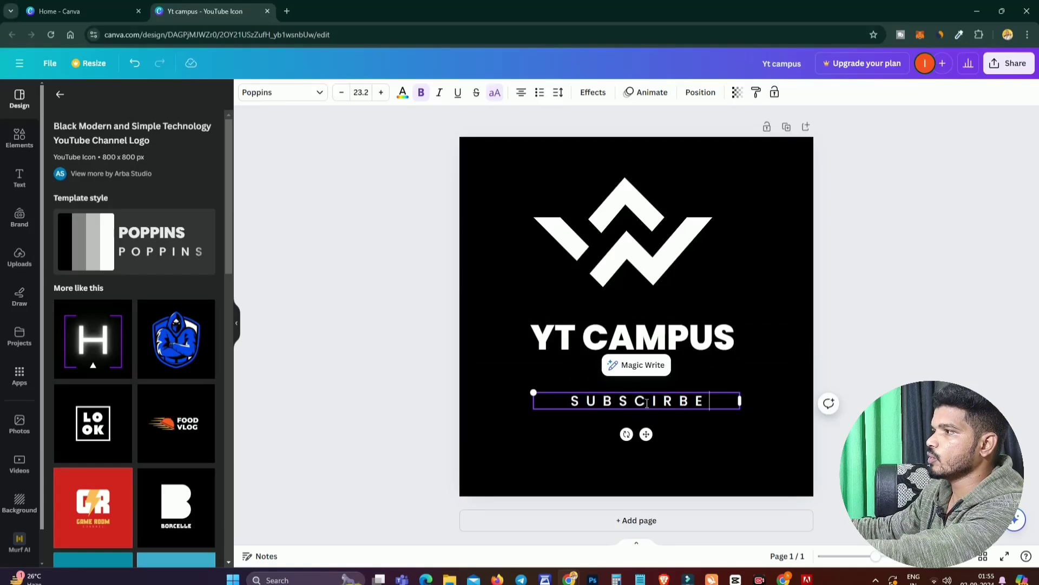
pyautogui.scroll(-4, 180, 429)
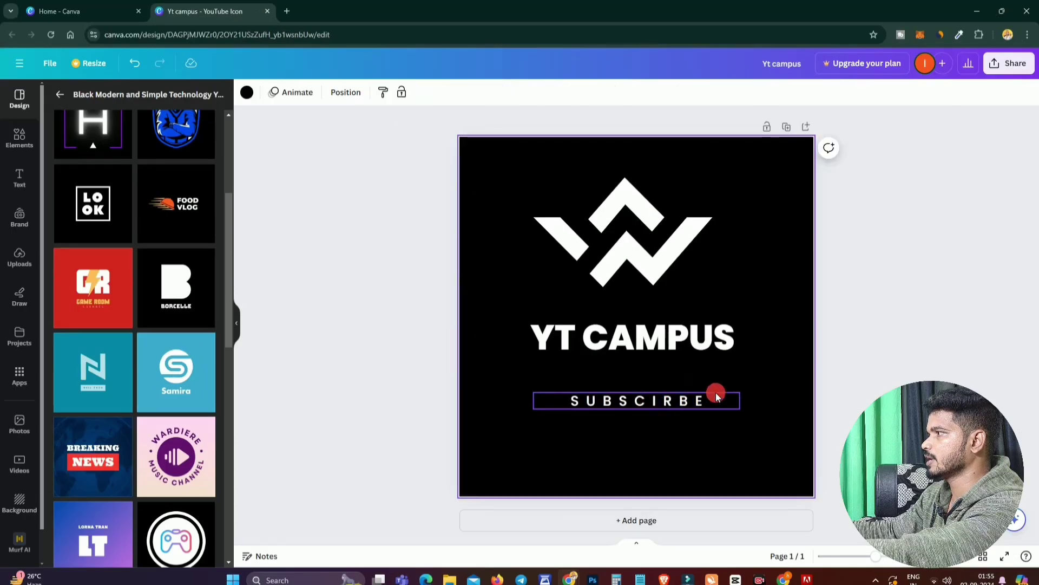
pyautogui.moveTo(663, 399); pyautogui.dragTo(656, 372)
pyautogui.moveTo(645, 227)
pyautogui.mouseDown()
pyautogui.moveTo(655, 241)
pyautogui.moveTo(647, 249)
pyautogui.moveTo(643, 234)
pyautogui.mouseUp()
# - Start a new YouTube Banner design using the Pink Gaming YouTube Channel Art template
pyautogui.click(59, 11)
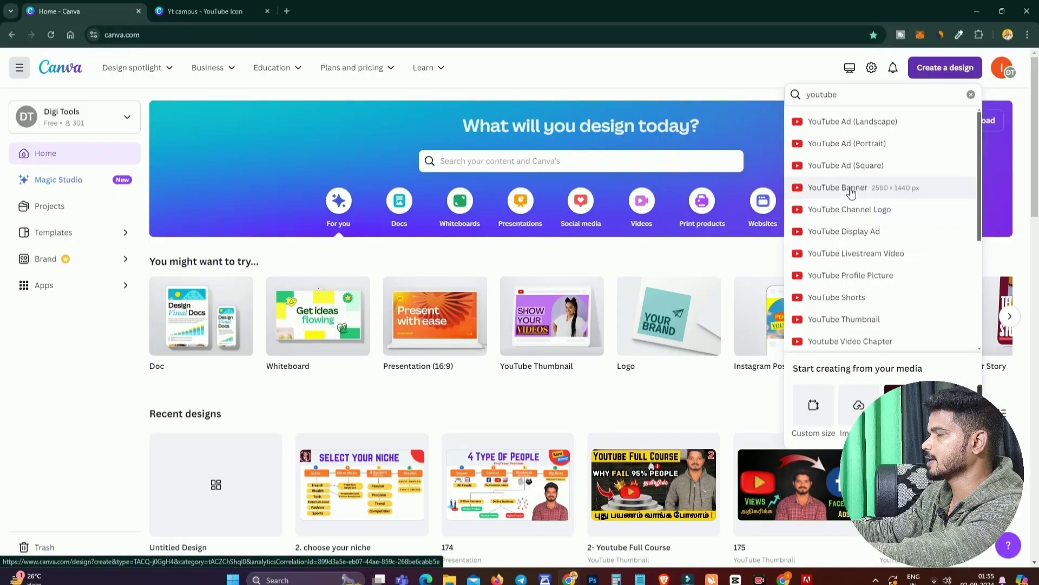
pyautogui.click(852, 190)
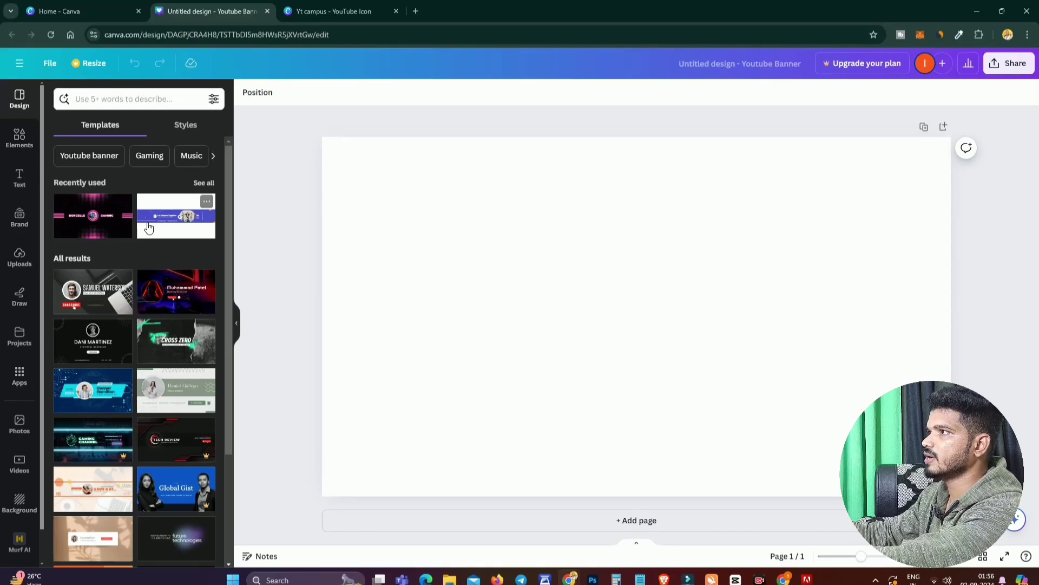
pyautogui.click(98, 225)
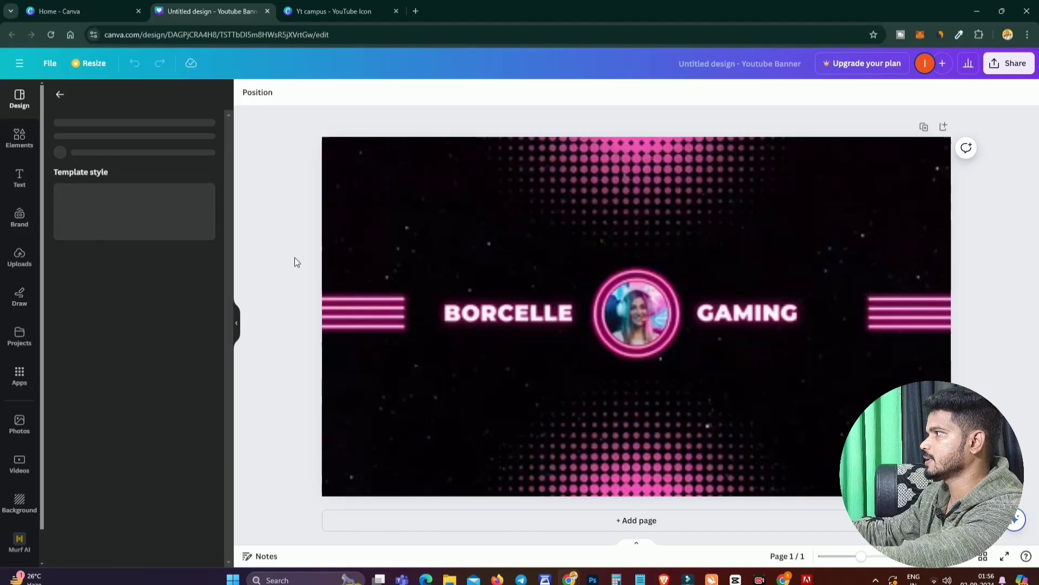
# - Swap the circular frame's woman photo for the uploaded ToonArt cartoon portrait
pyautogui.click(674, 339)
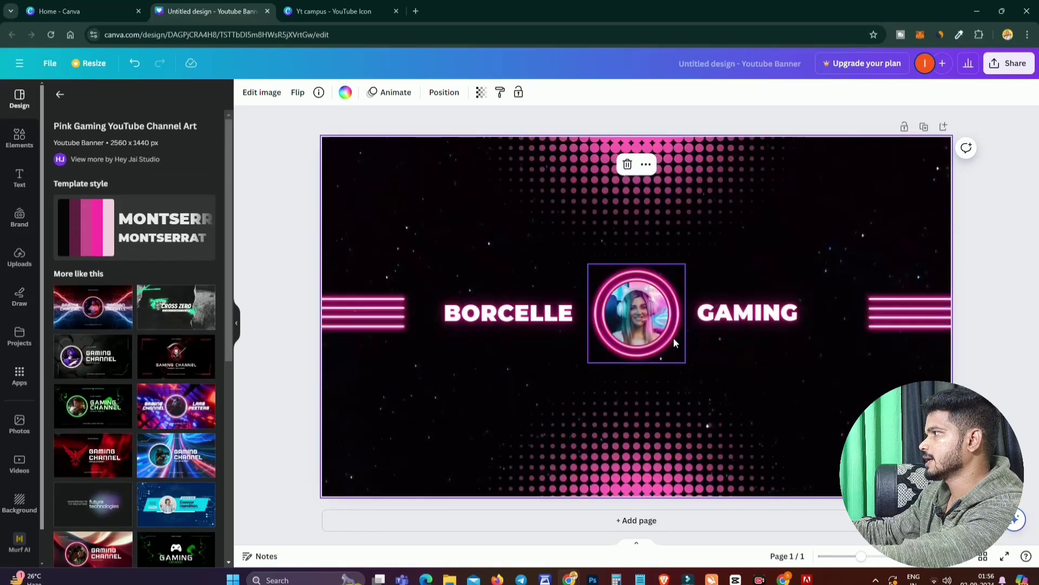
pyautogui.click(636, 310)
pyautogui.press('Delete')
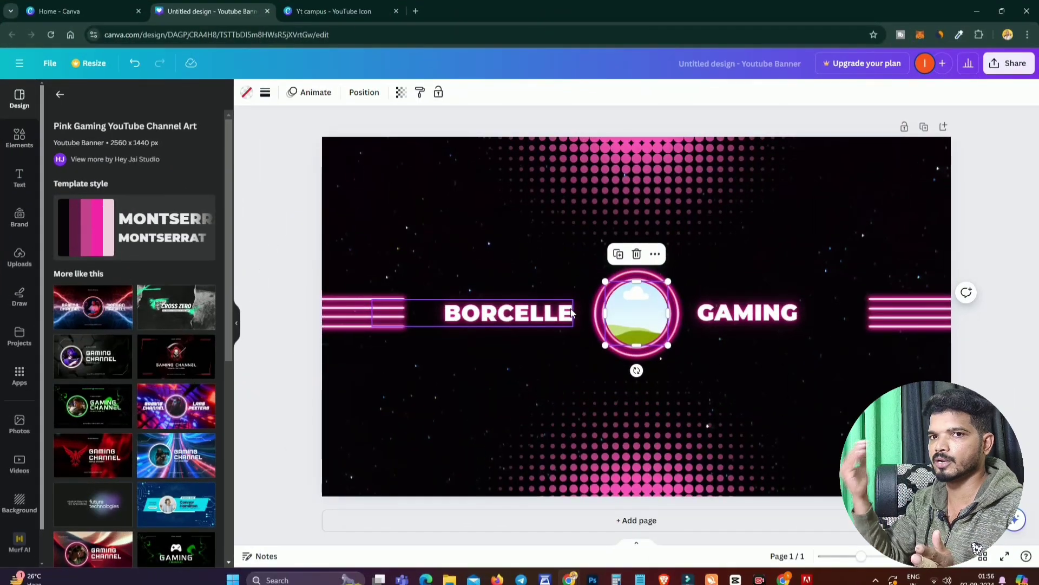
pyautogui.click(20, 257)
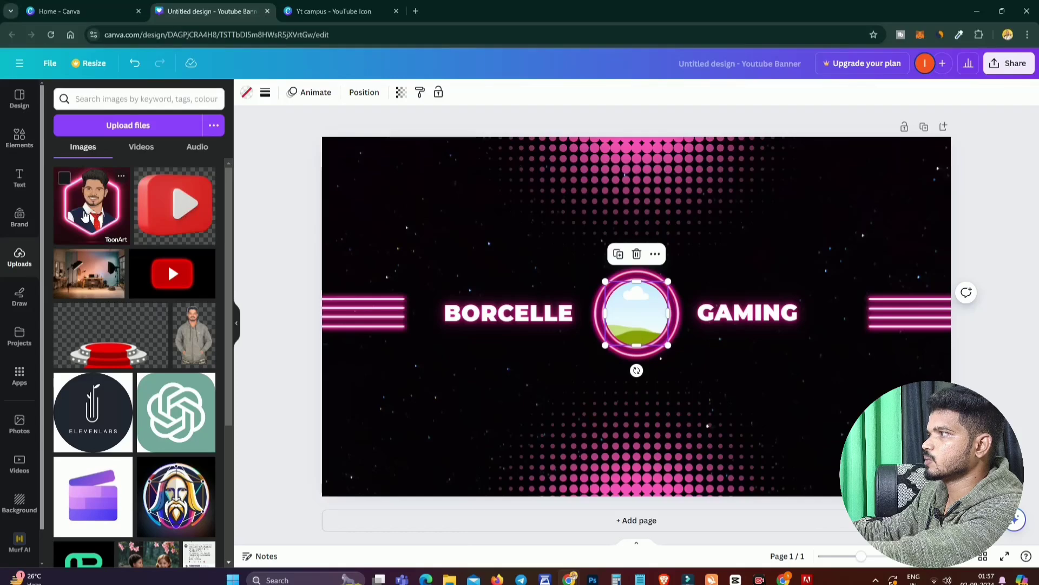
pyautogui.moveTo(81, 214); pyautogui.dragTo(541, 325)
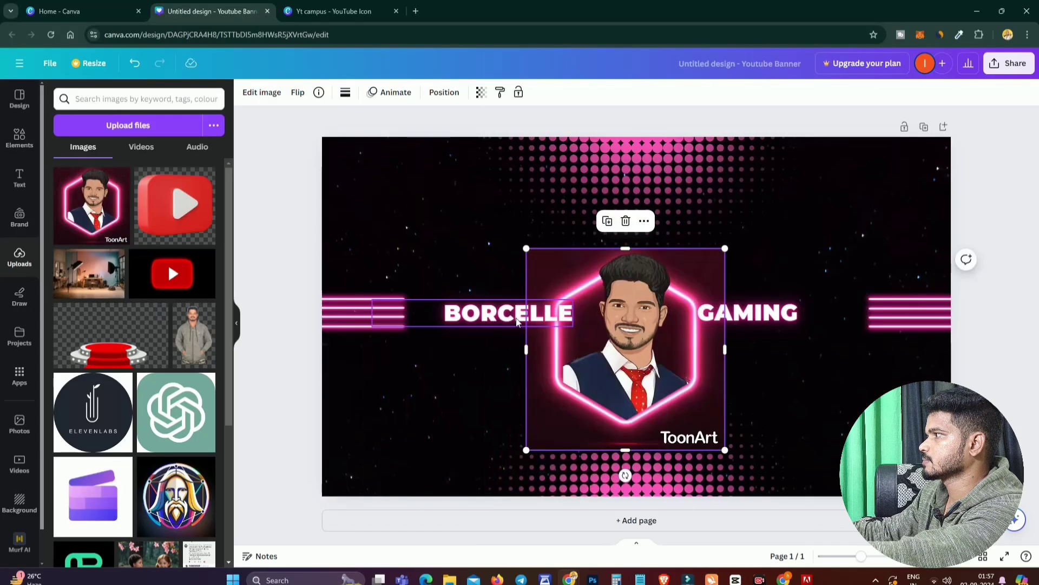
pyautogui.moveTo(620, 341); pyautogui.dragTo(641, 324)
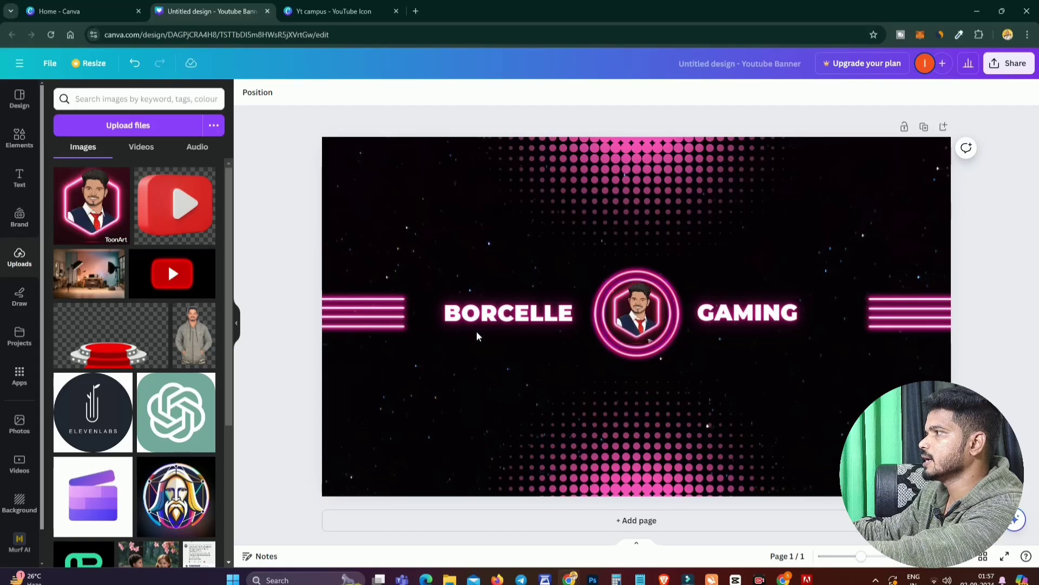
# - Change the BORCELLE title text to YT CAMPUS
pyautogui.click(494, 317)
pyautogui.click(493, 314)
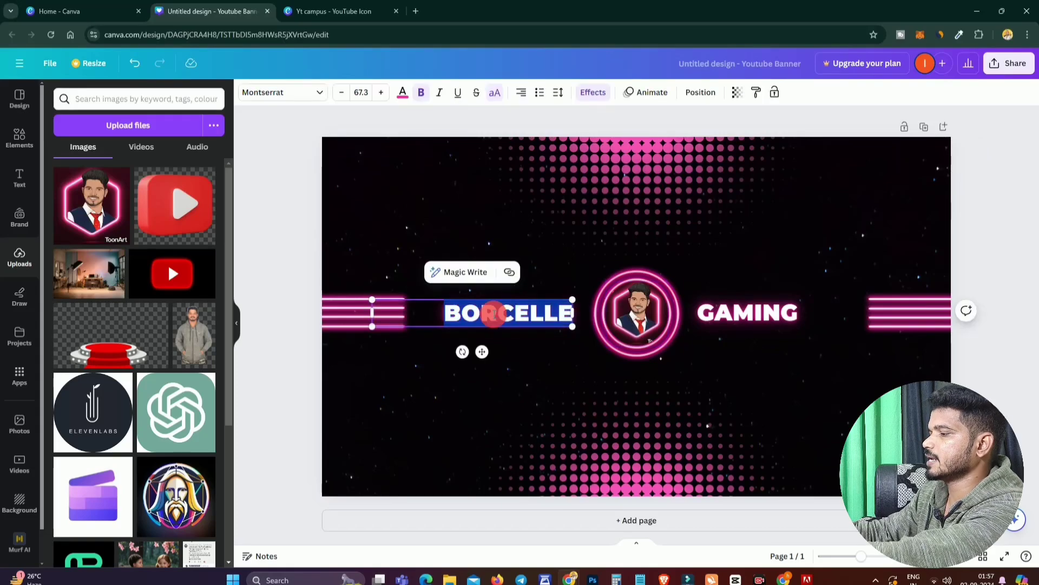
pyautogui.write('YT CA')
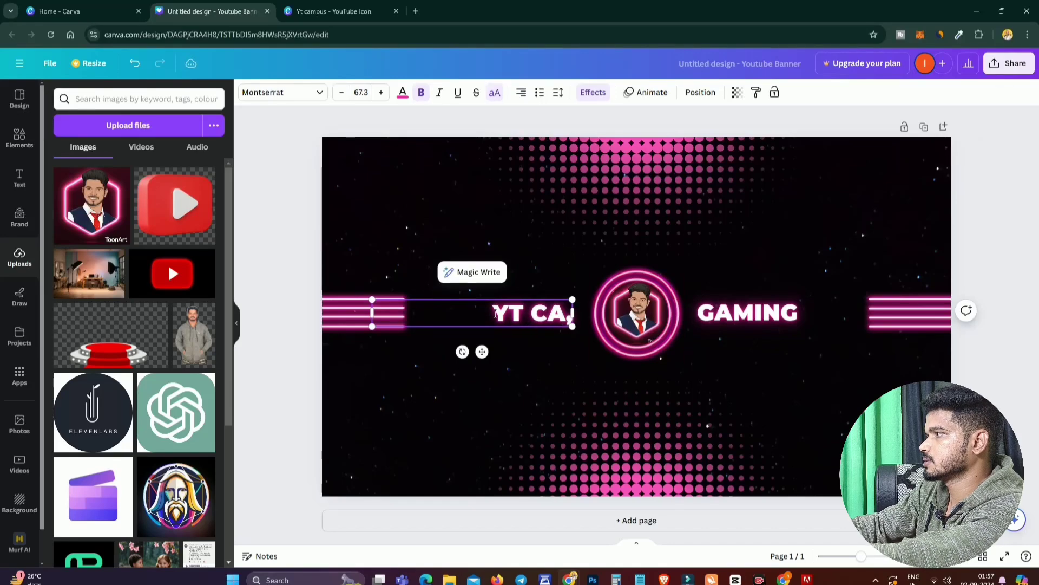
pyautogui.write('M')
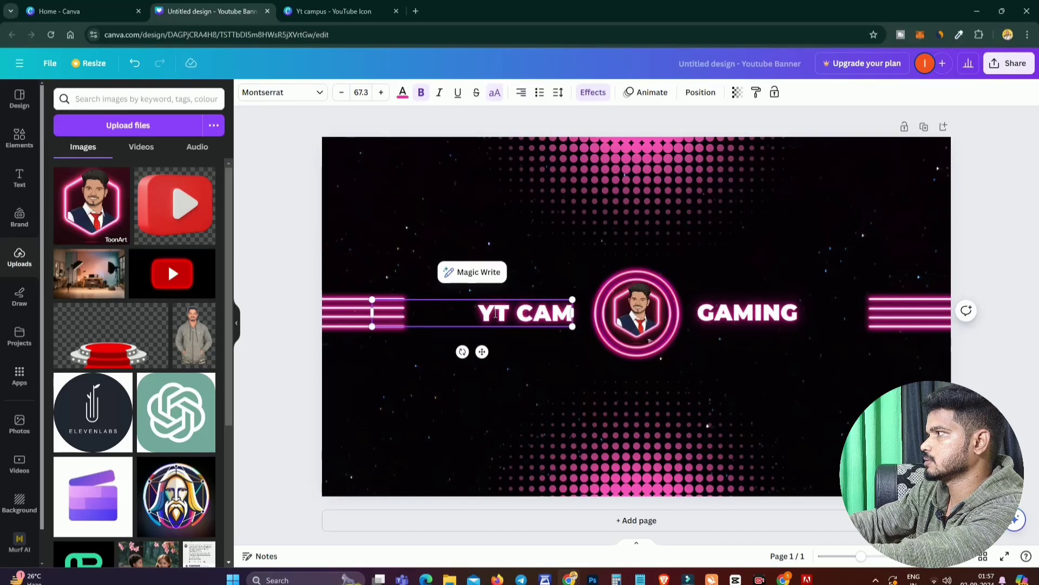
pyautogui.write('PUS')
# - Replace the GAMING neon text with SUBSCRIBE, correcting typos along the way
pyautogui.doubleClick(758, 306)
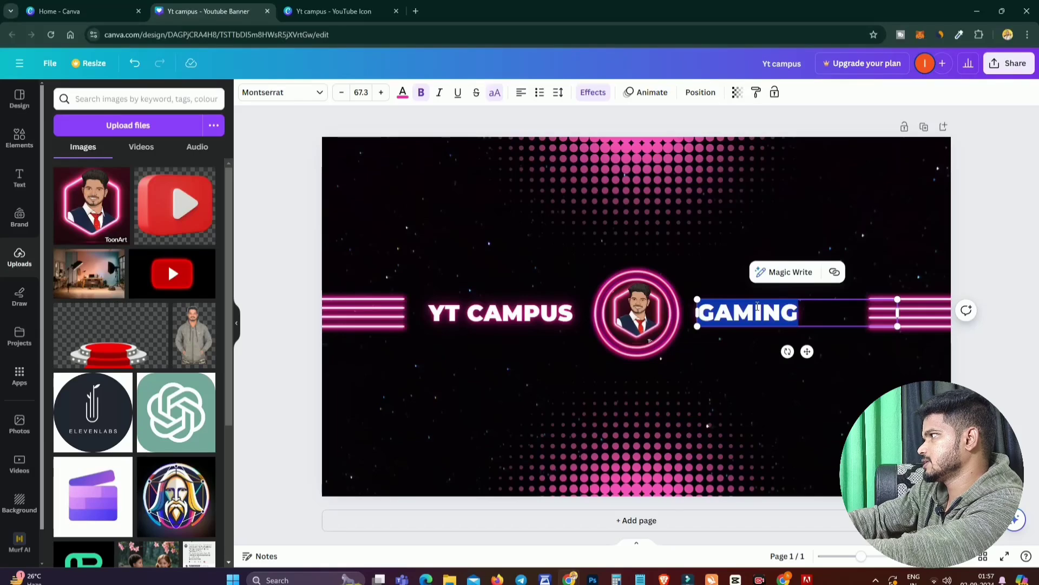
pyautogui.write('SU')
pyautogui.press('BackSpace')
pyautogui.press('BackSpace')
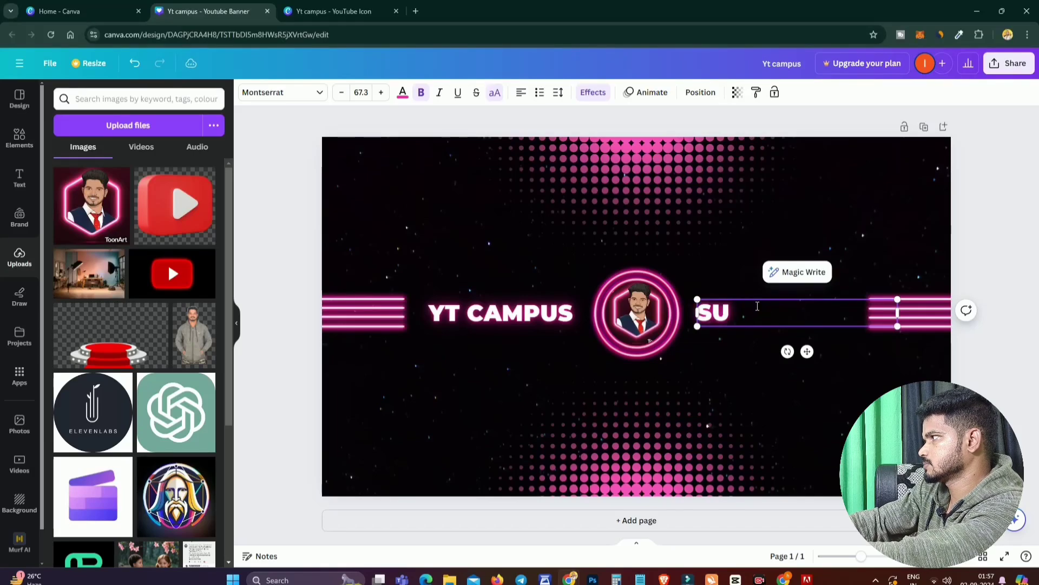
pyautogui.write('BSCRIN')
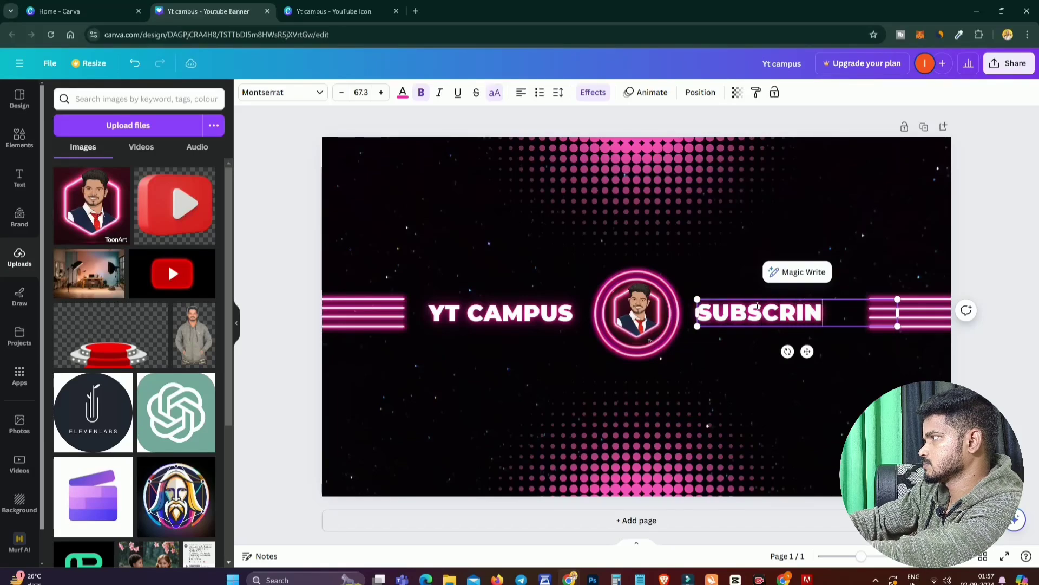
pyautogui.press('BackSpace')
pyautogui.write('BE')
pyautogui.click(527, 368)
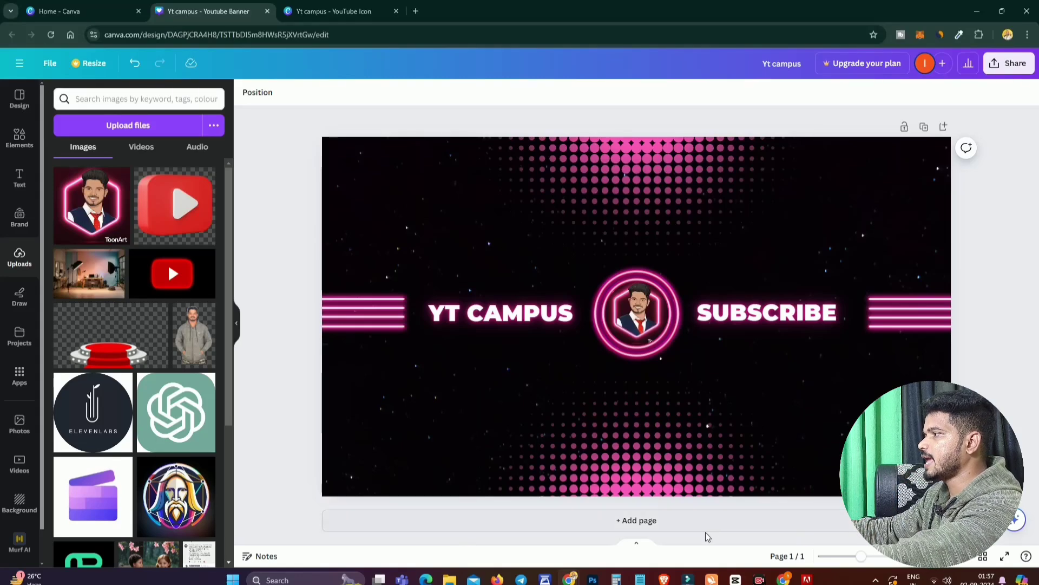
# - Add a blank second page to the banner and review its template details
pyautogui.click(662, 526)
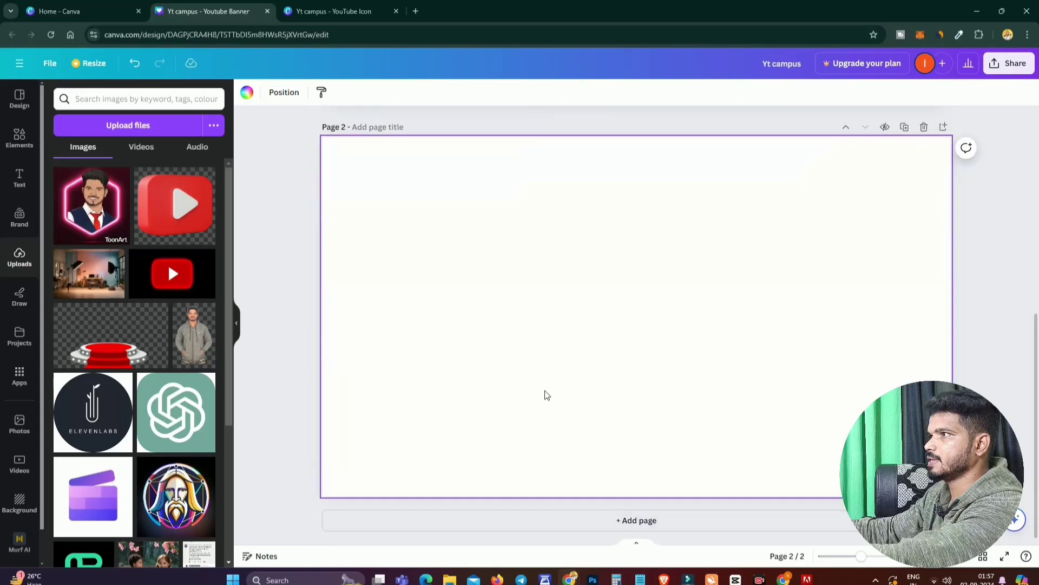
pyautogui.click(19, 102)
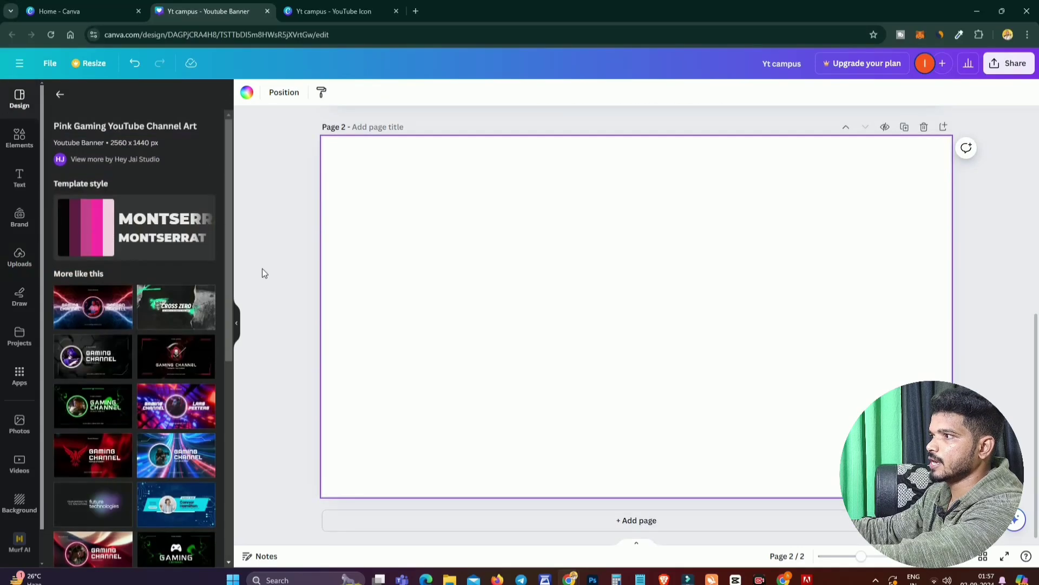
pyautogui.scroll(-6, 162, 366)
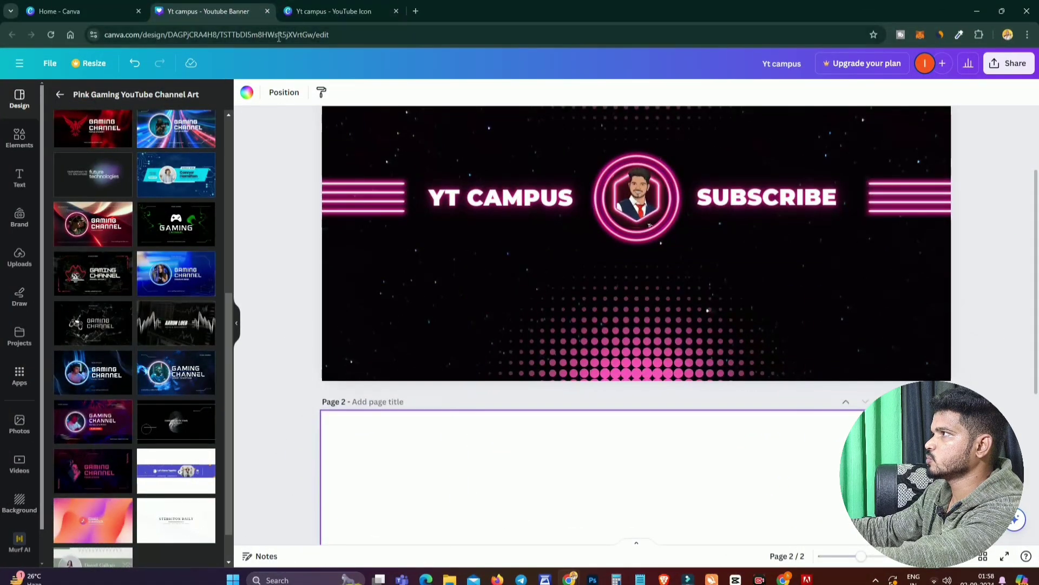
pyautogui.click(329, 8)
pyautogui.click(202, 13)
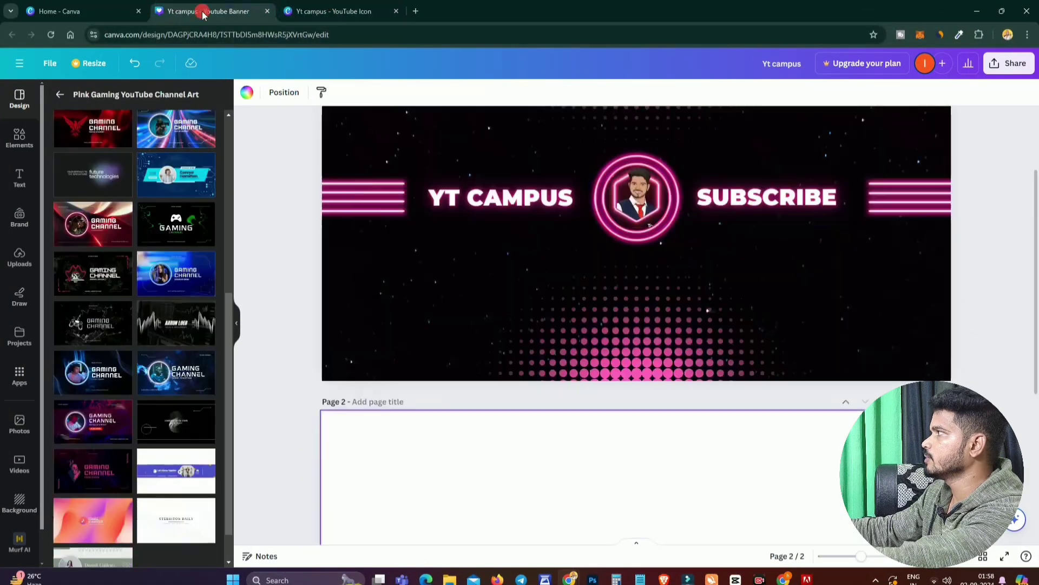
# - Set up the banner download with PNG as the file type
pyautogui.click(1009, 63)
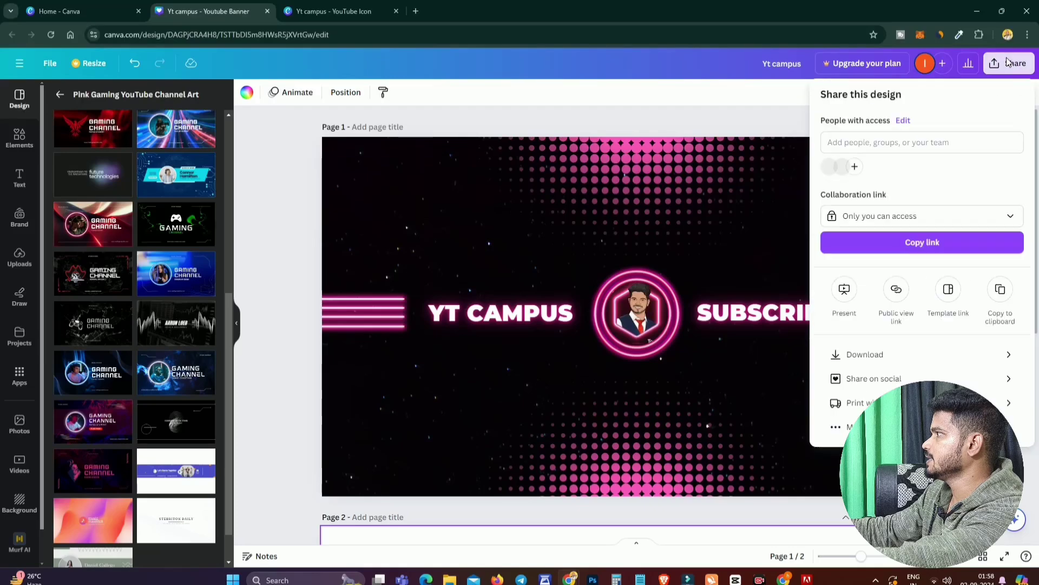
pyautogui.click(888, 358)
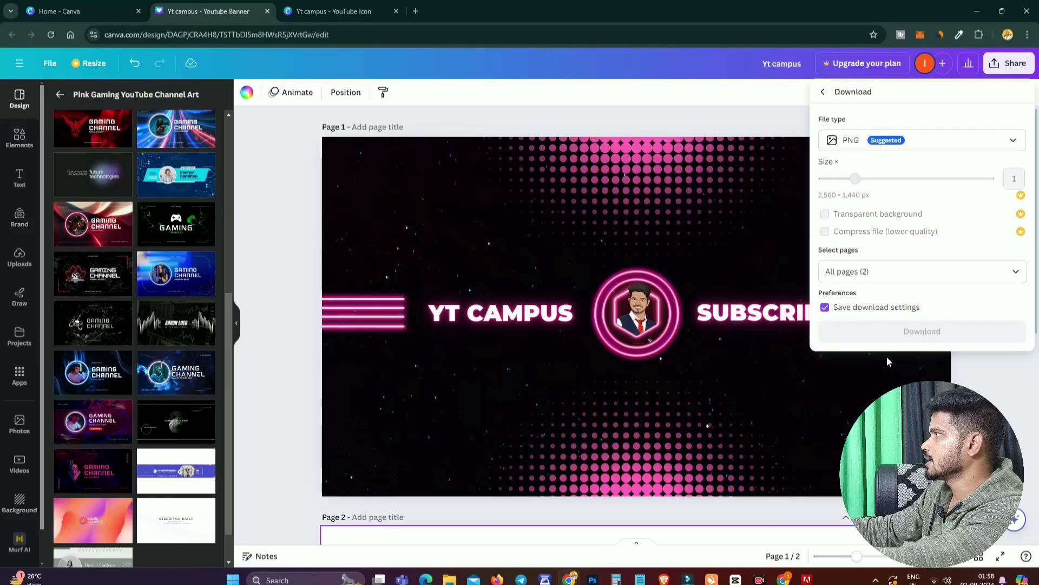
pyautogui.click(881, 142)
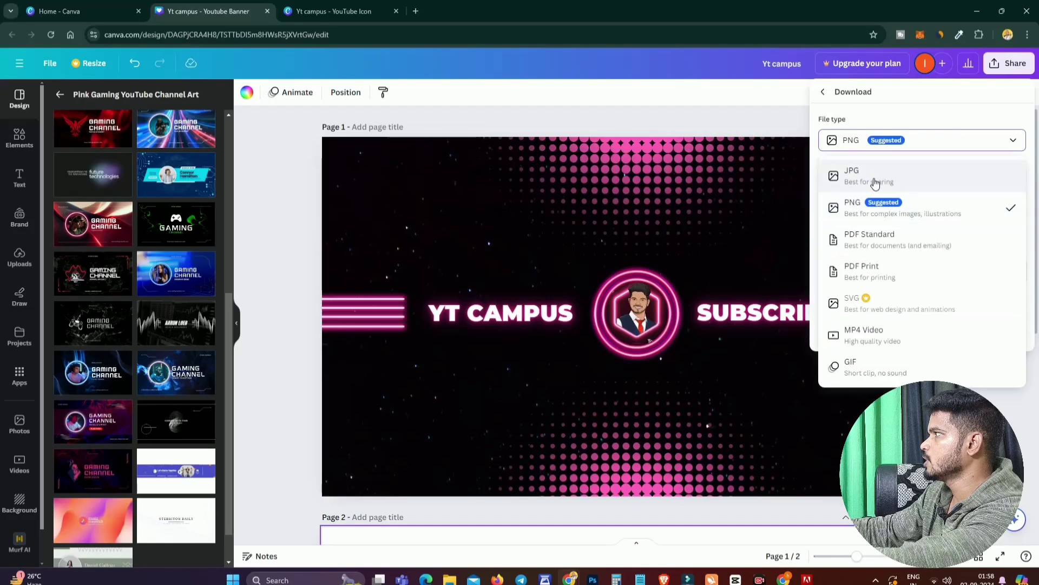
pyautogui.click(882, 113)
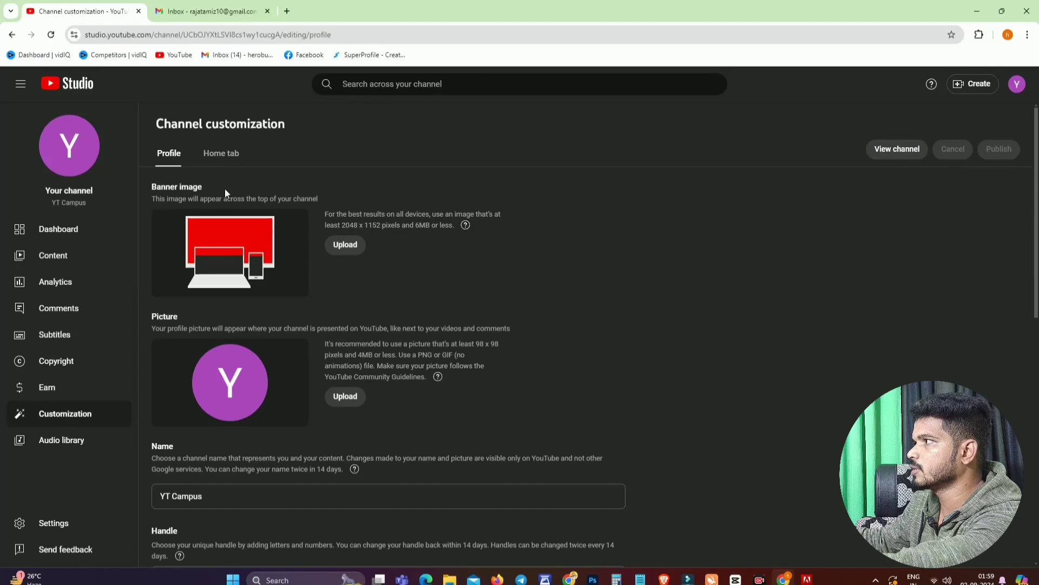
# - Upload image file 1 as the DO SOMETHING BETTER channel banner and confirm its crop
pyautogui.click(339, 250)
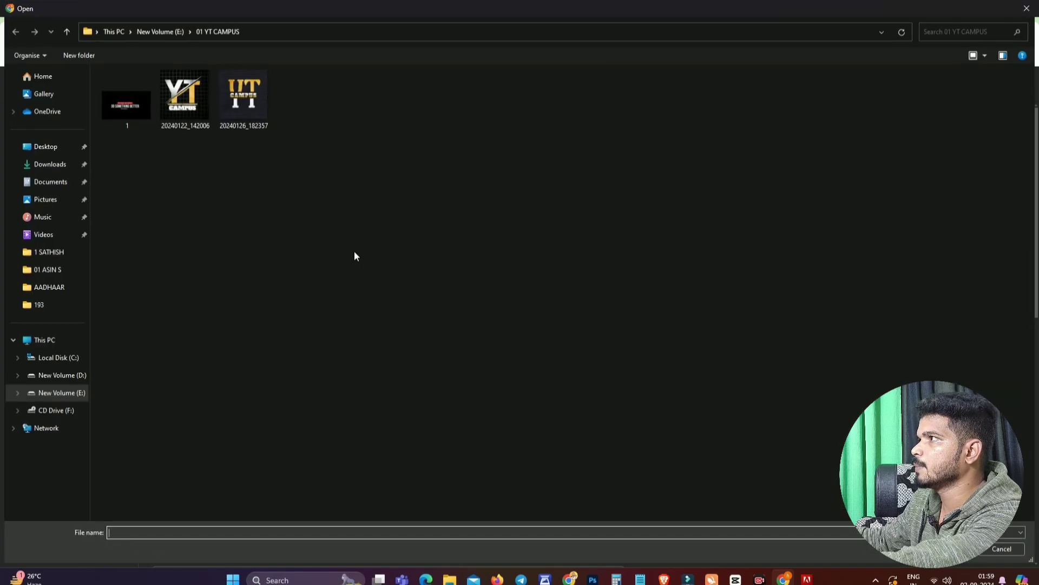
pyautogui.doubleClick(122, 106)
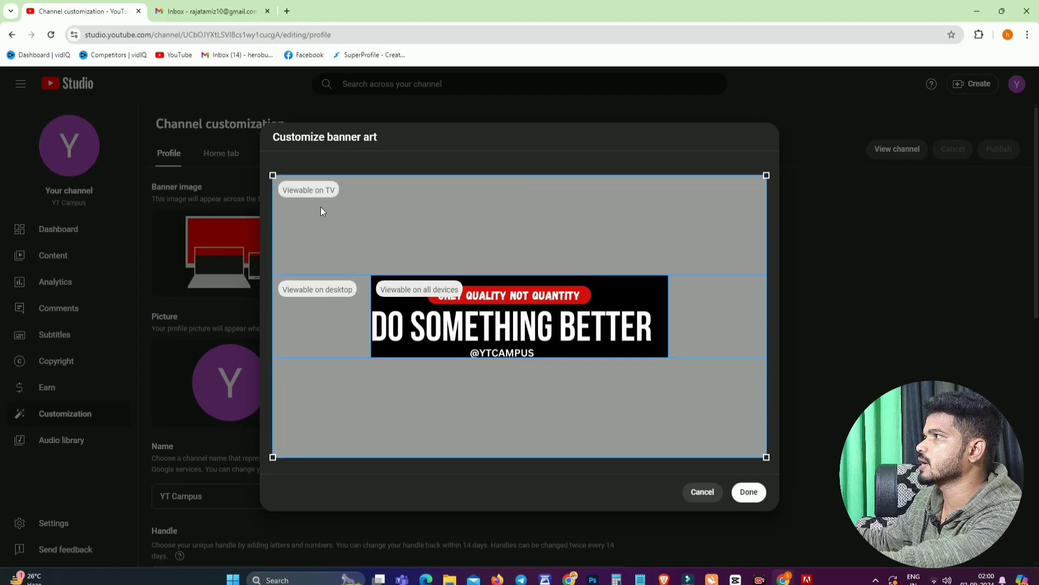
pyautogui.moveTo(336, 193)
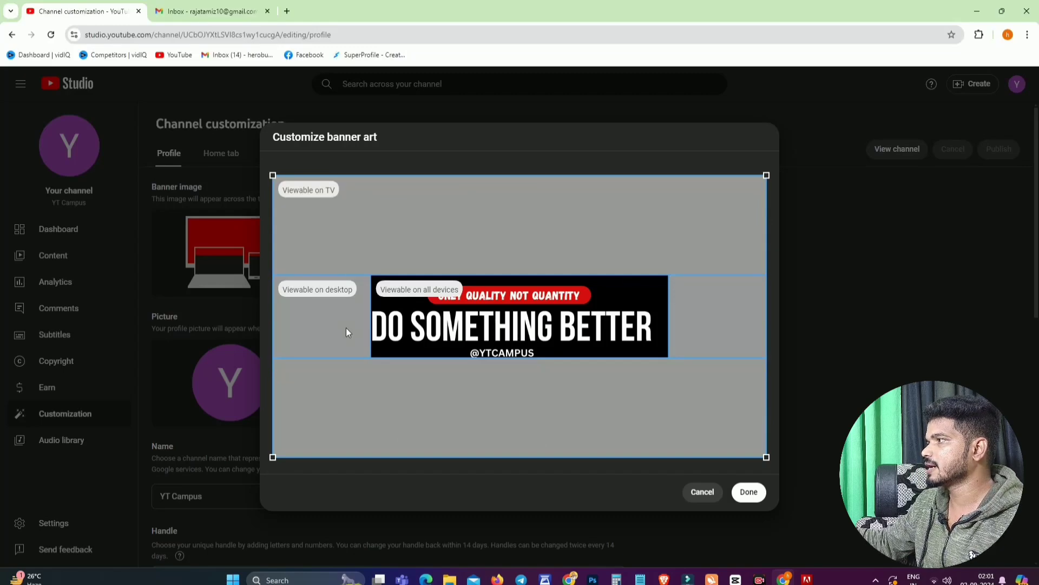
pyautogui.click(749, 493)
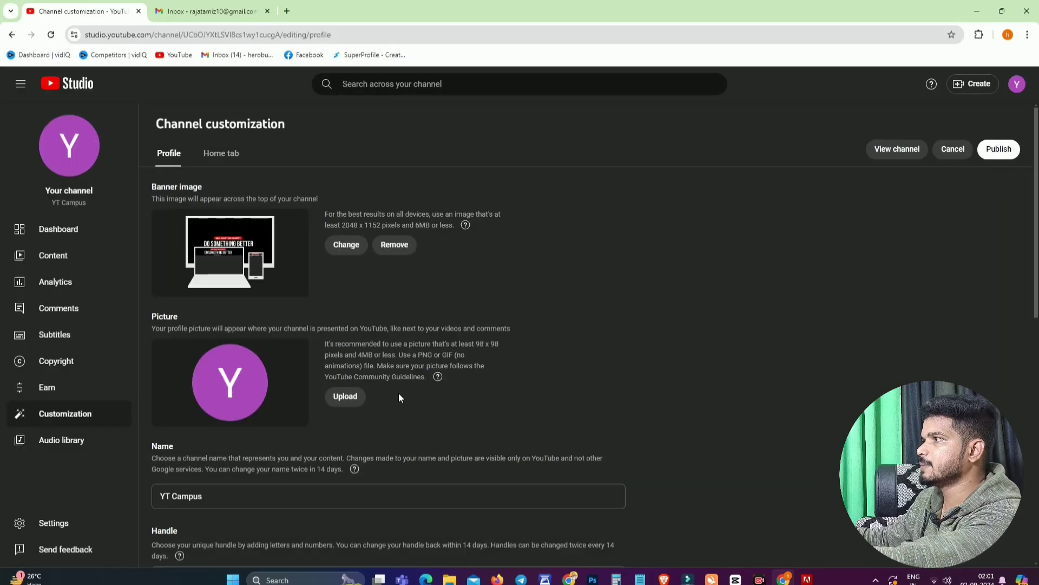
# - Upload 20240126_182357 as the channel profile picture and confirm its crop
pyautogui.click(347, 398)
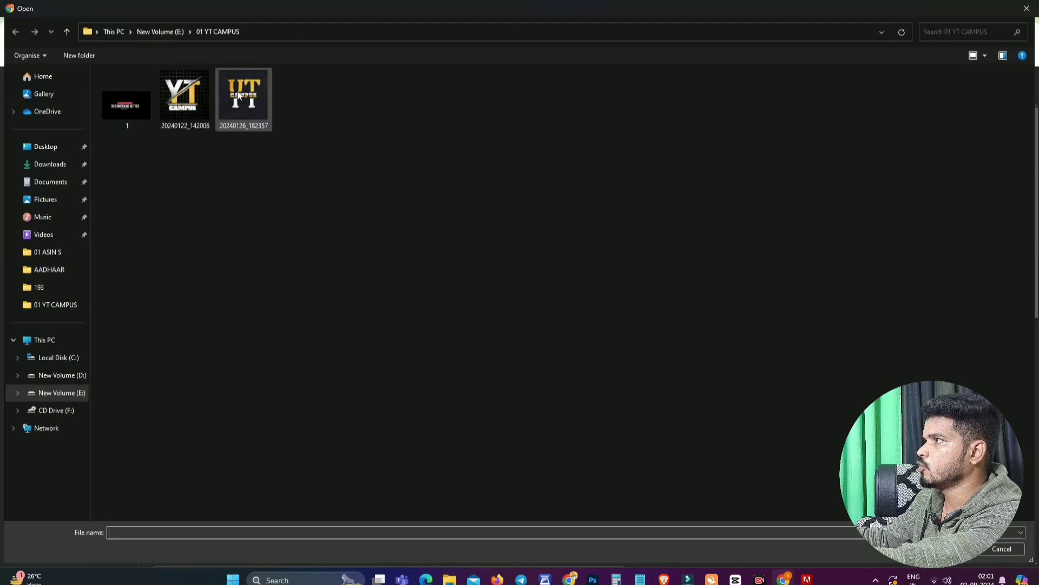
pyautogui.doubleClick(237, 93)
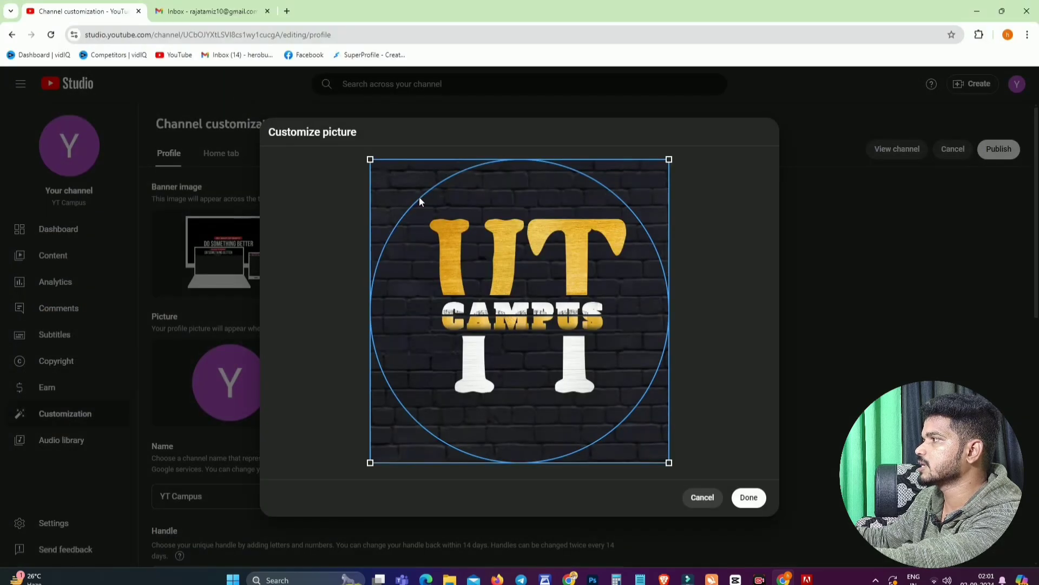
pyautogui.click(755, 502)
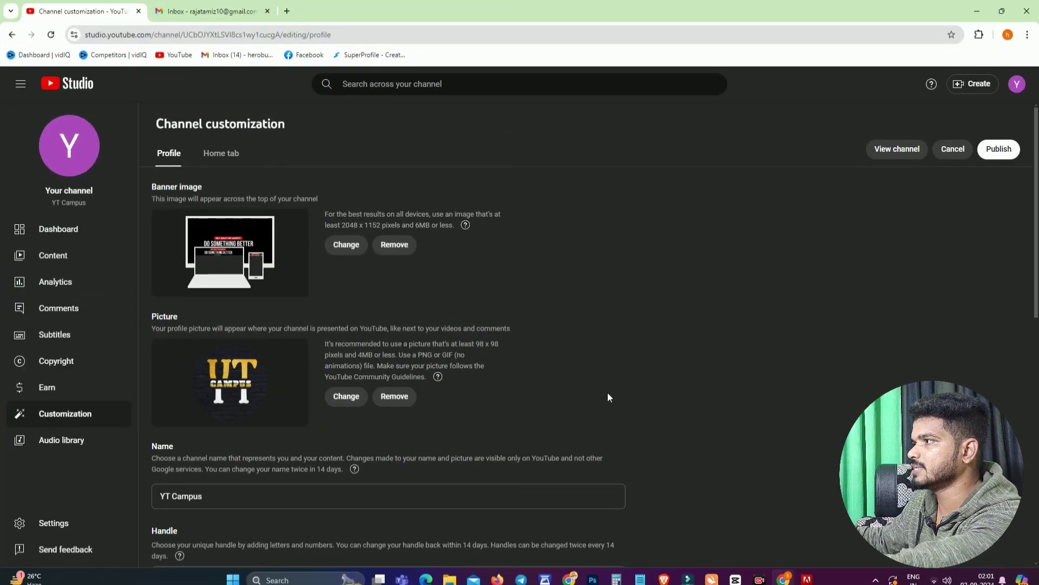
# - Paste the prepared Tamil and English welcome text into the channel description
pyautogui.scroll(-1, 292, 494)
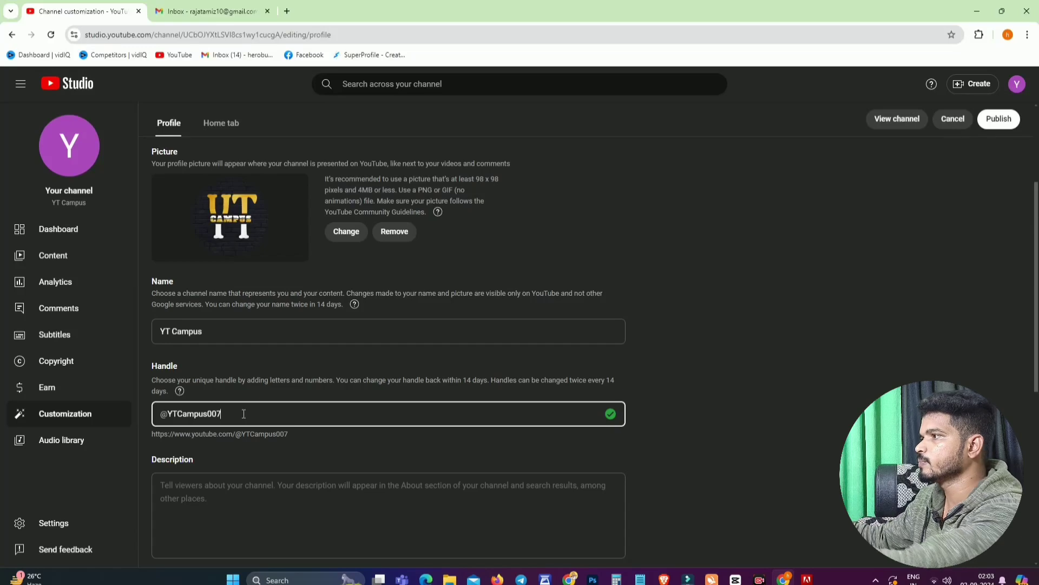
pyautogui.scroll(-2, 243, 414)
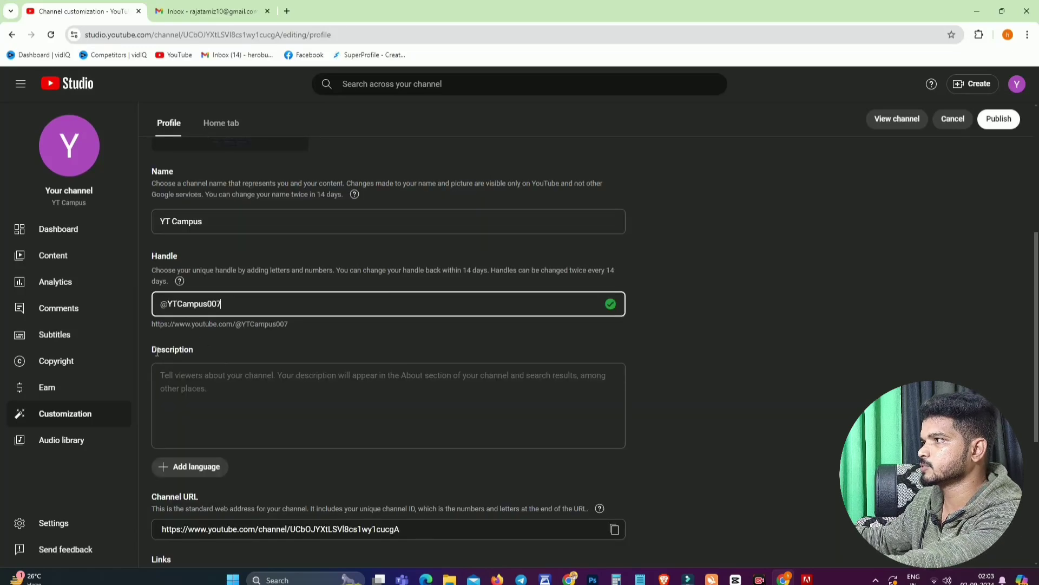
pyautogui.click(202, 386)
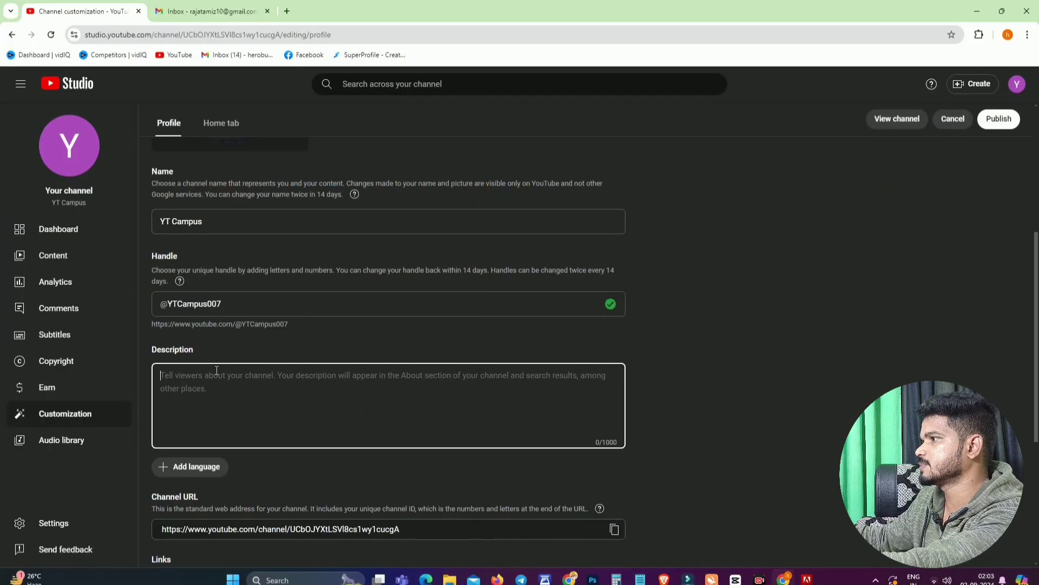
pyautogui.write('Hello Friends and Families, Youtube யில் எப்படி எளிமையான முறையில் Videos களை உருவாக்கி Upload செய்வது என்பதை தெளிவான முறையில் பதிவு செய்து உள்ளோம். உங்களுக்கு எந்த Video பதிவு பிடித்து உள்ளதோ அந்த முறையில் உங்களுக்கு தேவையான Youtube Videos களை உருவாக்கலாம்.')
# - Copy the channel URL to the clipboard
pyautogui.scroll(-2, 177, 412)
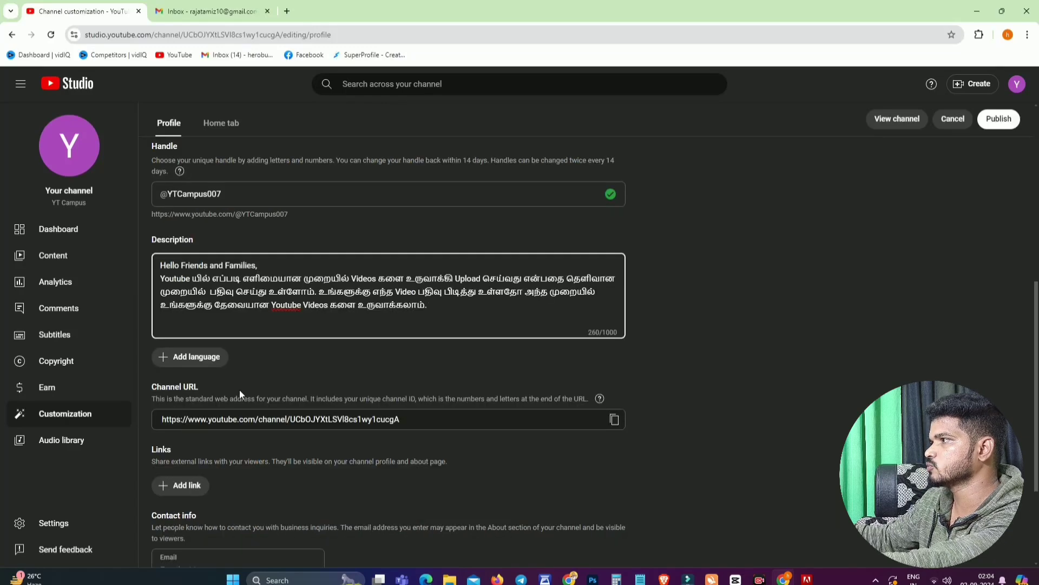
pyautogui.tripleClick(413, 423)
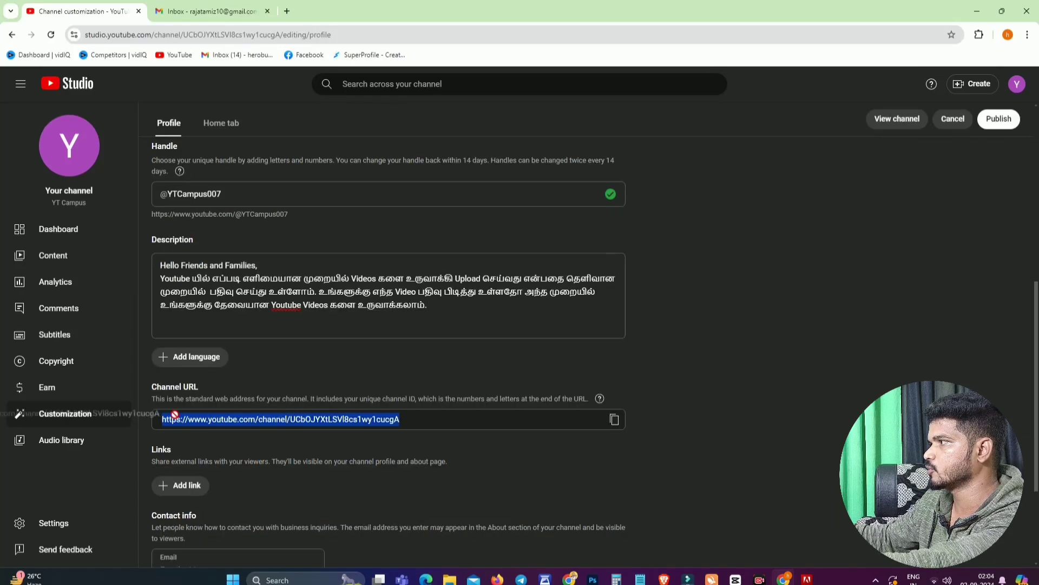
pyautogui.click(610, 427)
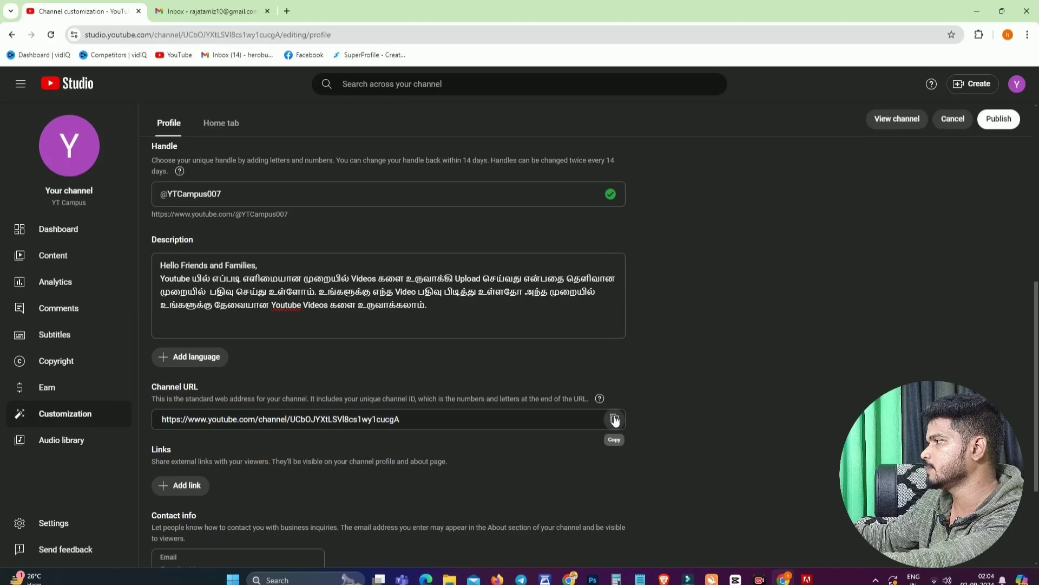
pyautogui.scroll(-3, 528, 446)
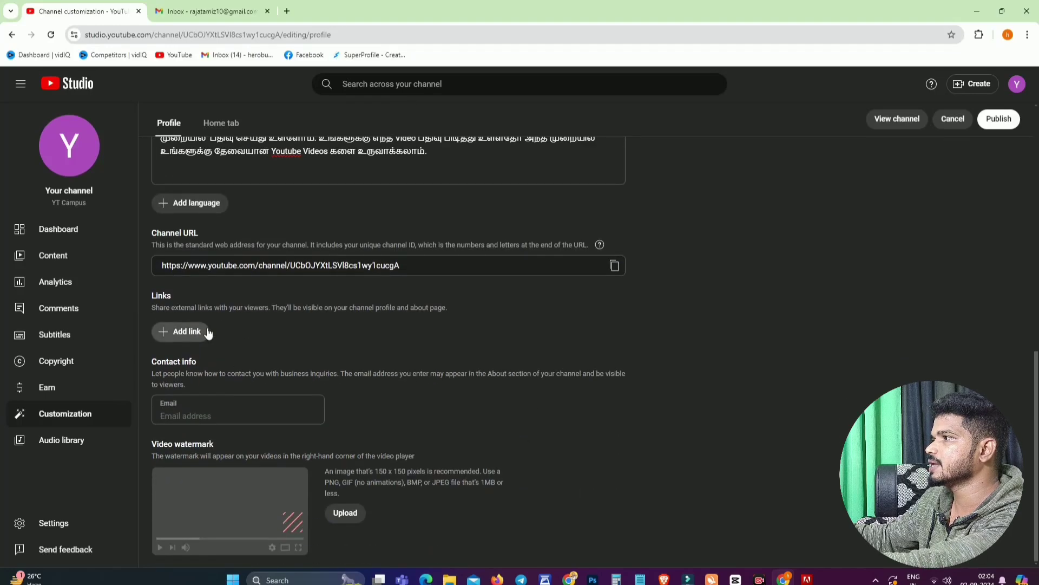
# - Add a channel link titled 'Instagram' with the profile URL copied from Notepad, leaving contact email empty
pyautogui.click(190, 332)
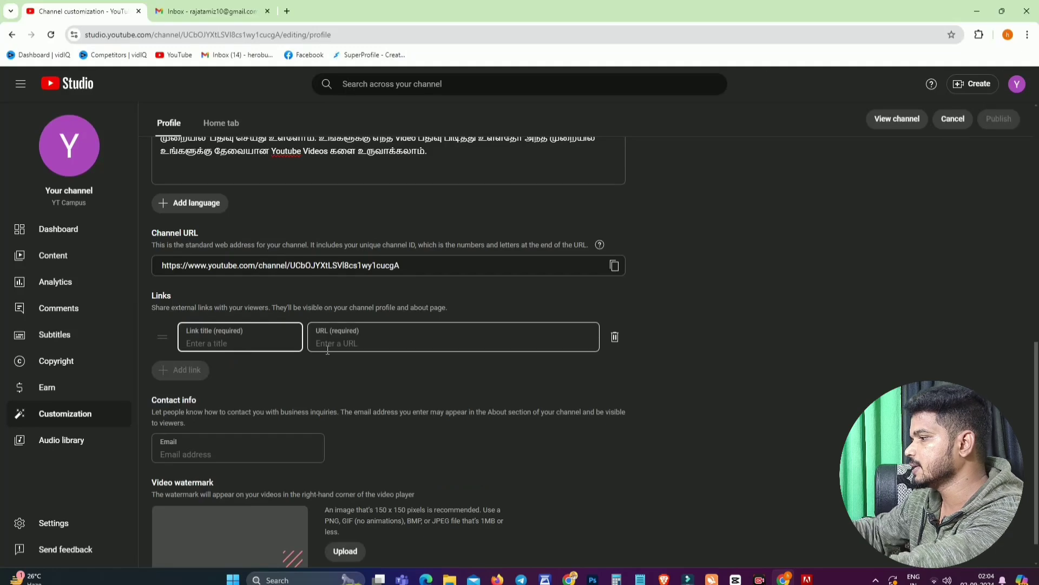
pyautogui.write('I')
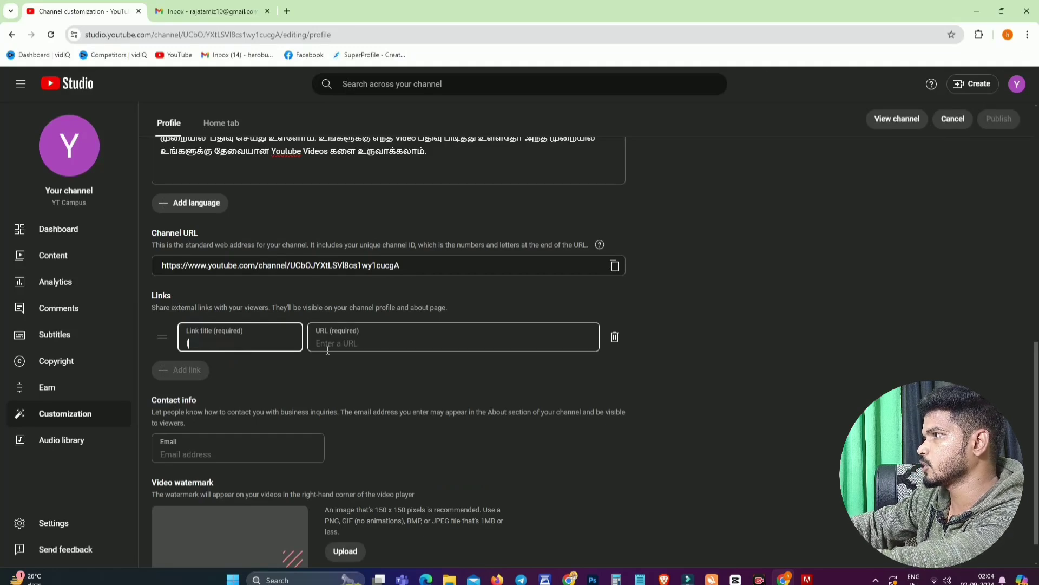
pyautogui.write('nstagra')
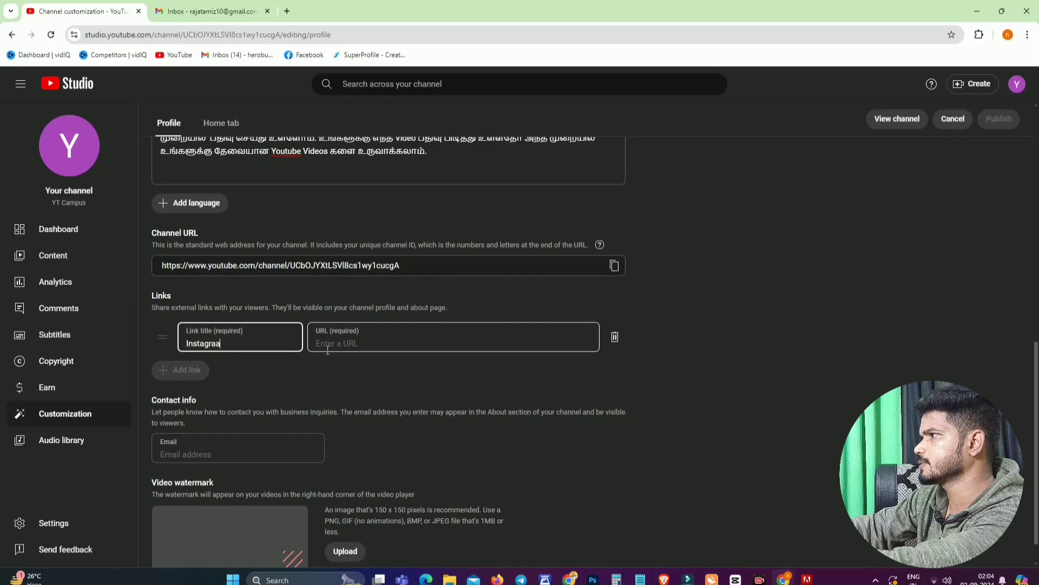
pyautogui.write('m')
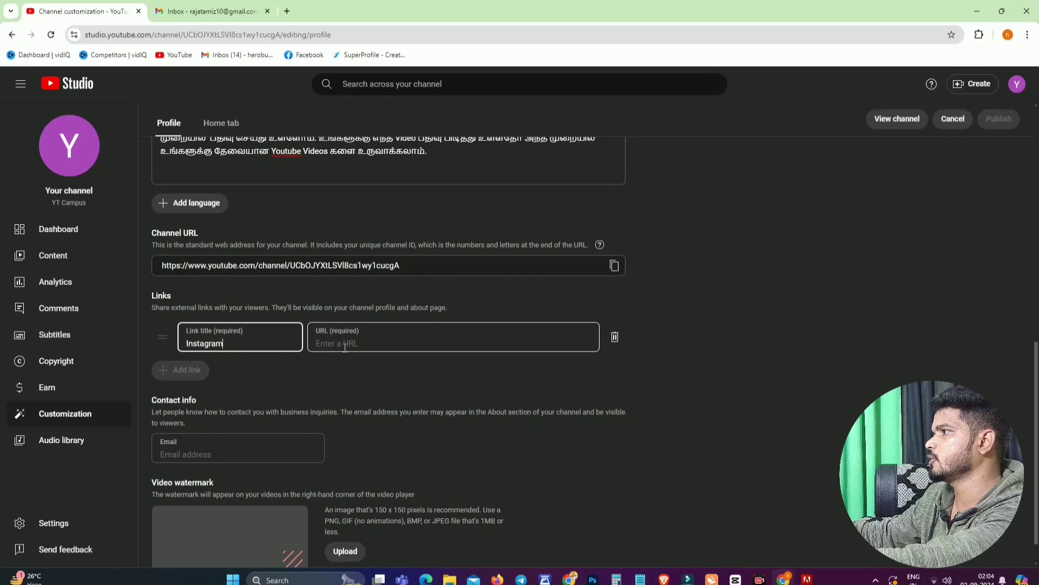
pyautogui.click(641, 579)
pyautogui.moveTo(703, 447); pyautogui.dragTo(501, 447)
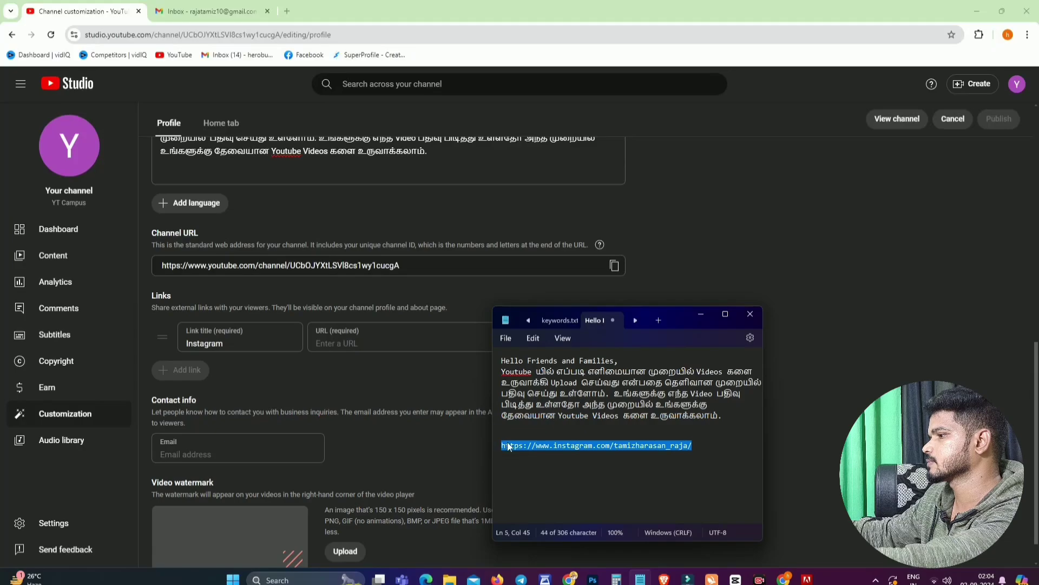
pyautogui.click(361, 344)
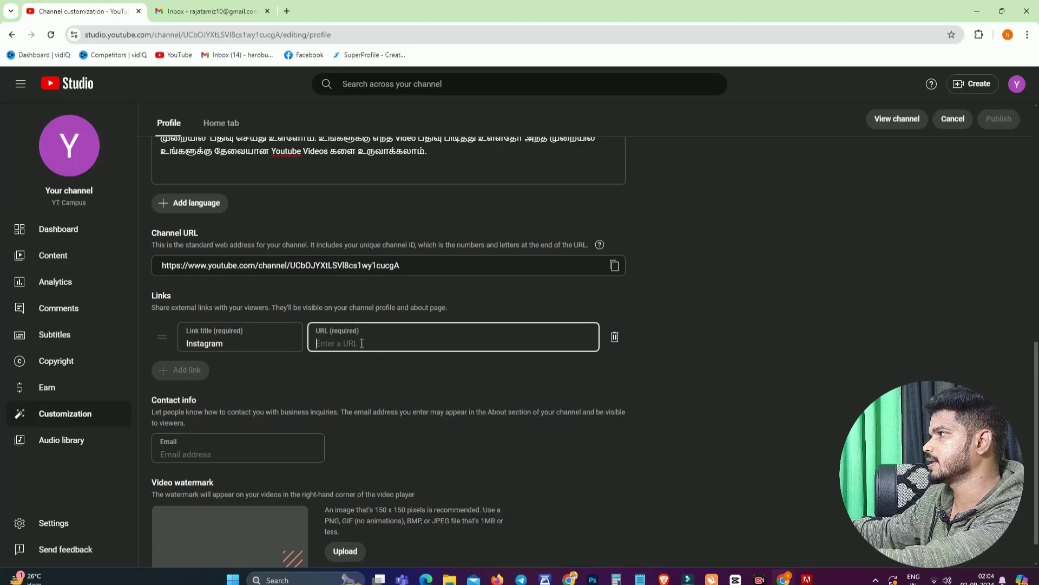
pyautogui.hotkey('ctrl', 'v')
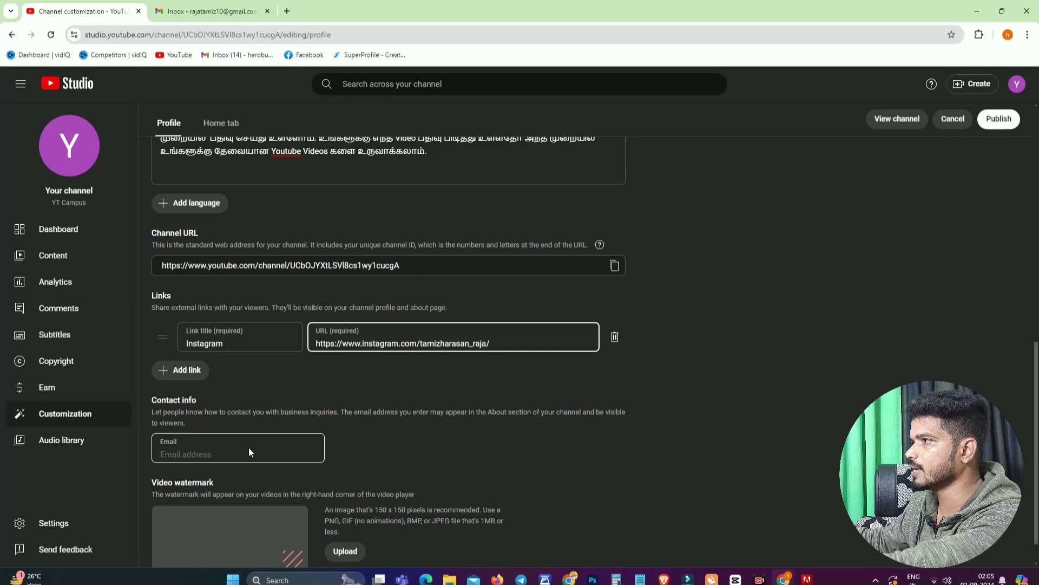
pyautogui.scroll(-1, 248, 447)
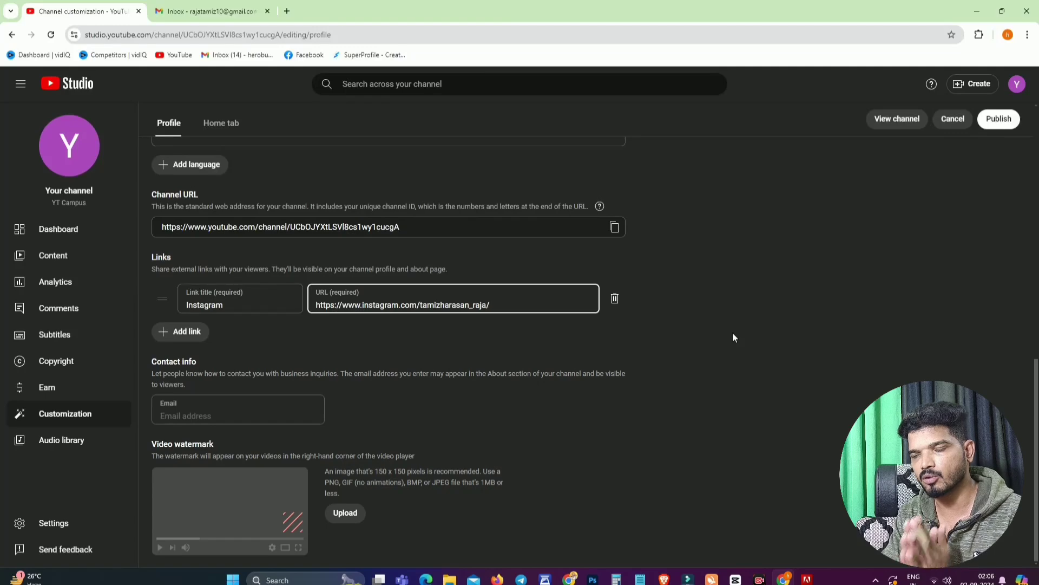
pyautogui.click(732, 377)
pyautogui.click(182, 416)
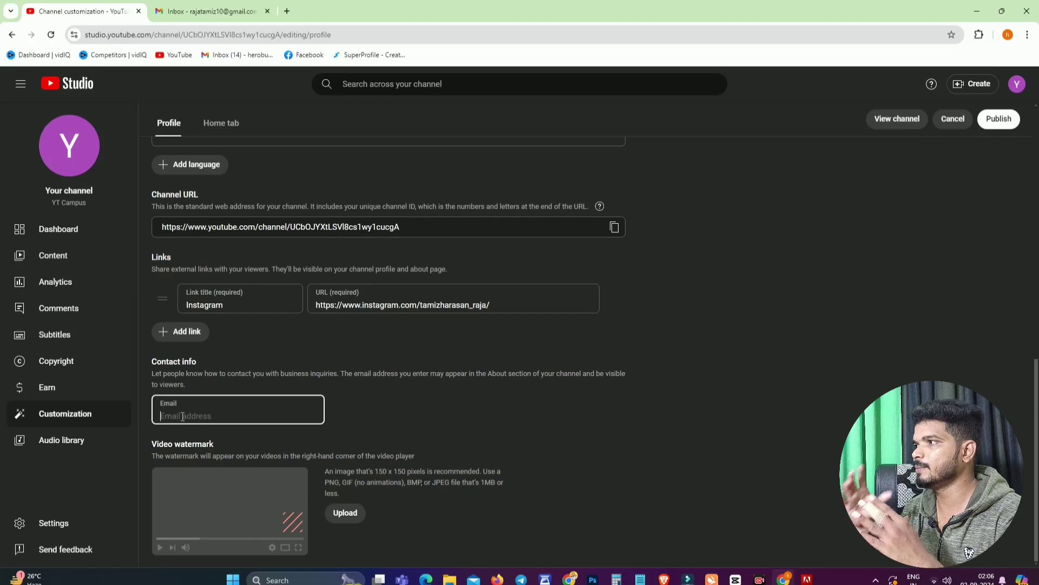
pyautogui.click(423, 470)
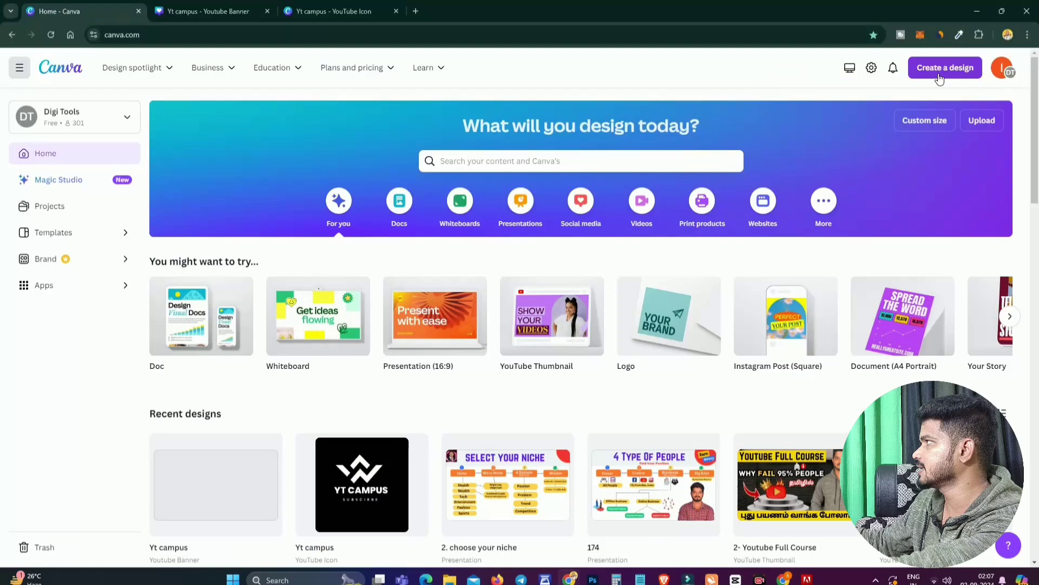
# - Create a new custom-size design of 150 × 150 px
pyautogui.click(940, 77)
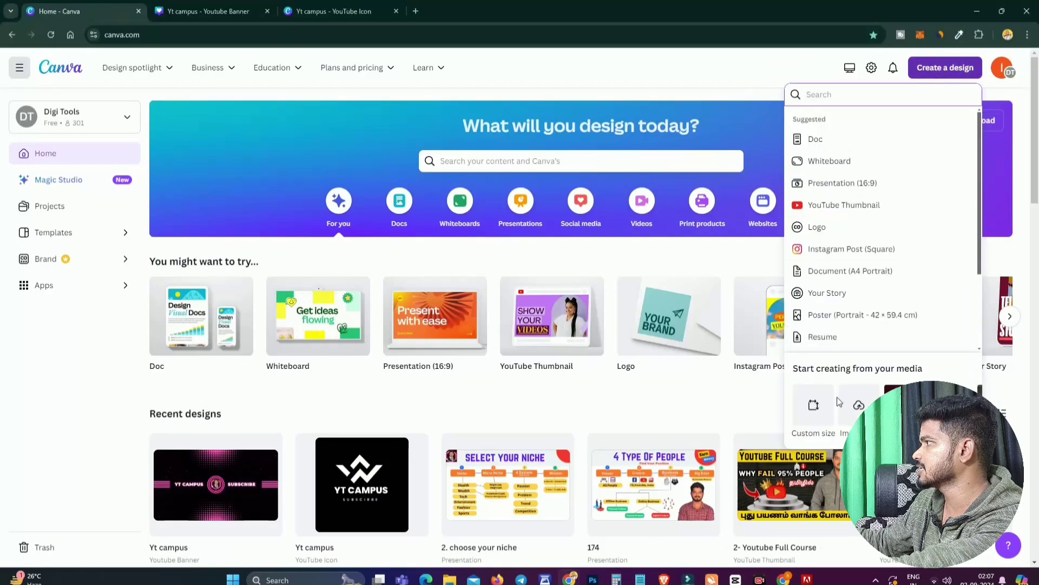
pyautogui.click(813, 411)
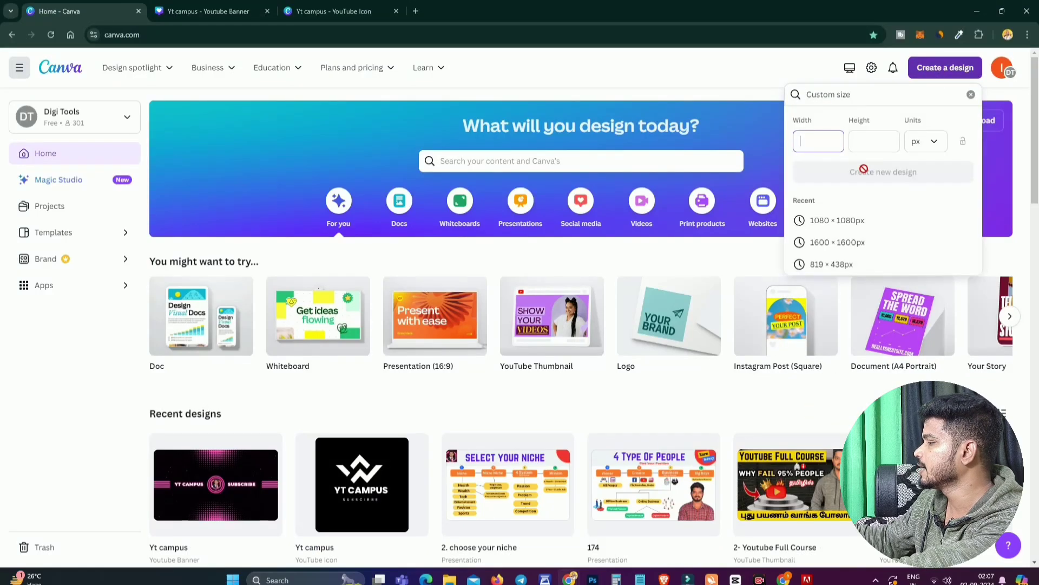
pyautogui.write('150')
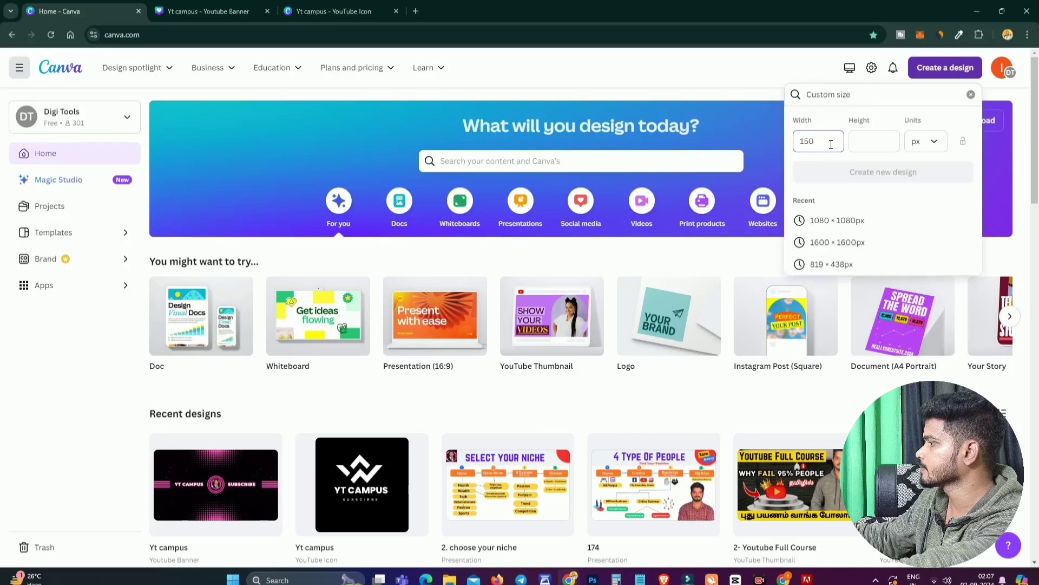
pyautogui.click(877, 143)
pyautogui.write('150')
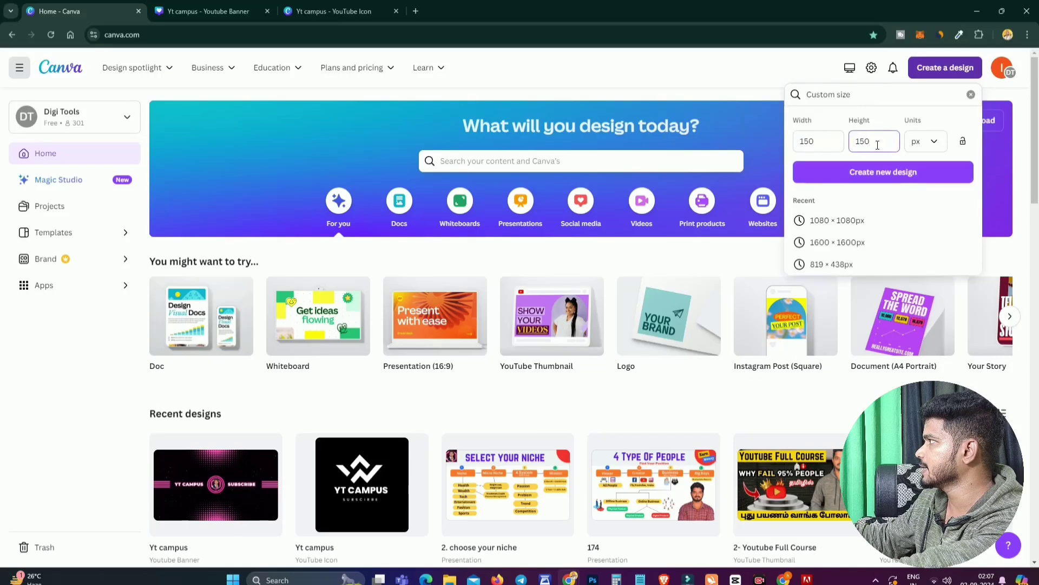
pyautogui.click(888, 178)
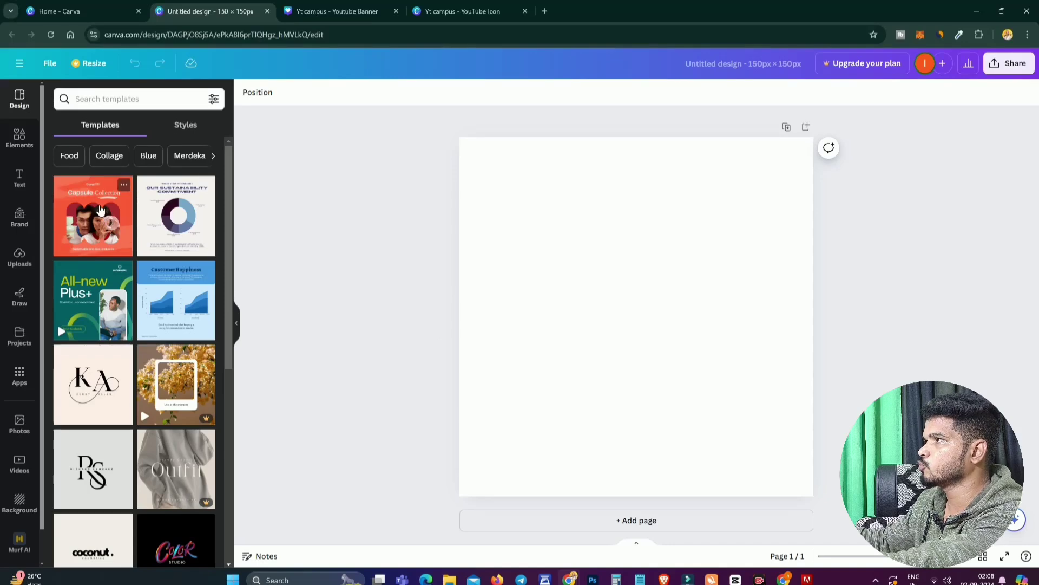
# - Apply the Capsule Collection template, delete its photo, and change the headline to 'subscirbe'
pyautogui.click(103, 234)
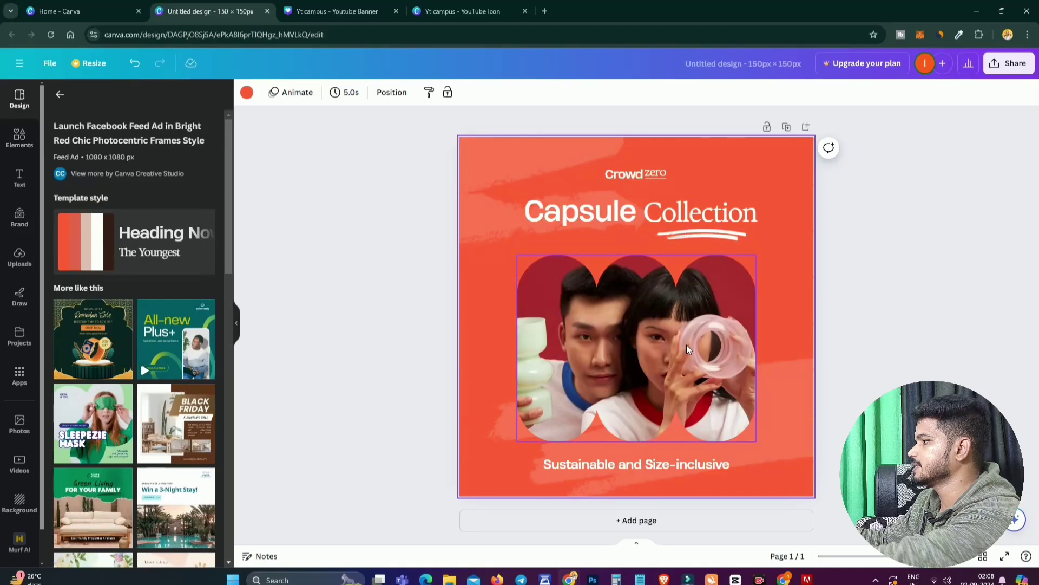
pyautogui.click(685, 345)
pyautogui.press('Delete')
pyautogui.press('Delete')
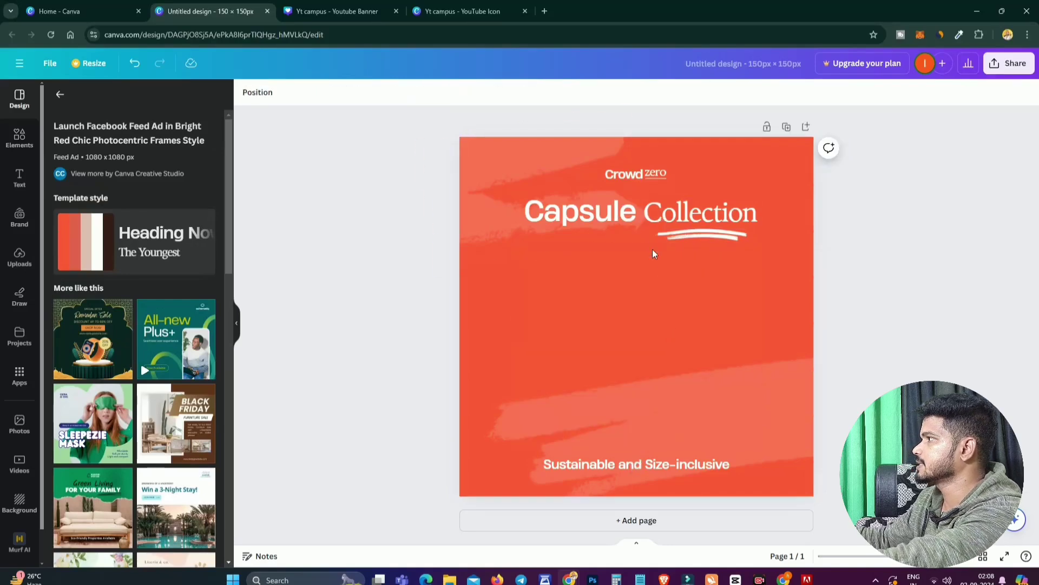
pyautogui.click(635, 214)
pyautogui.moveTo(634, 214); pyautogui.dragTo(661, 310)
pyautogui.doubleClick(660, 309)
pyautogui.write('subscirbe')
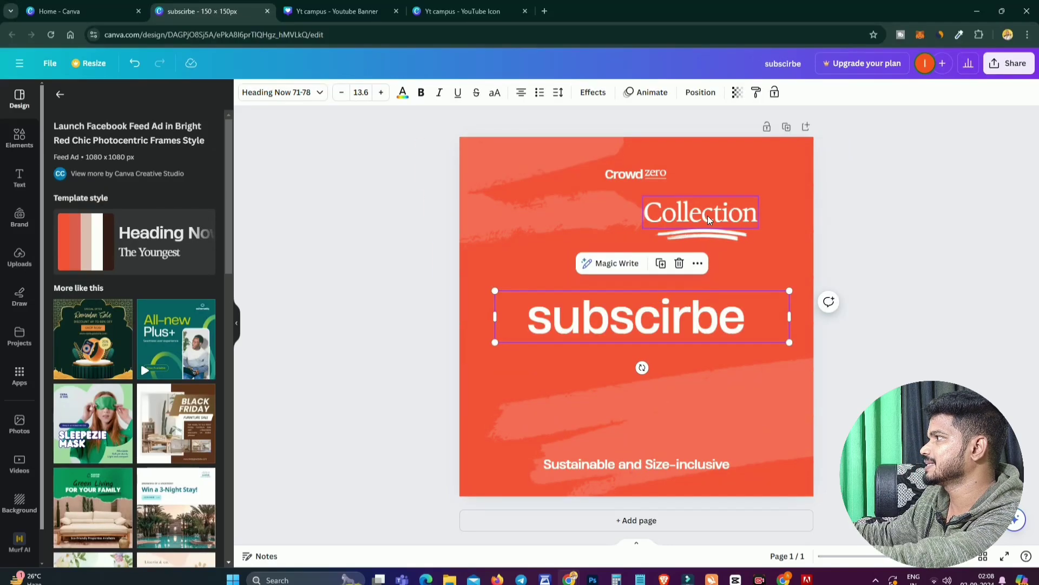
pyautogui.moveTo(709, 217); pyautogui.dragTo(648, 266)
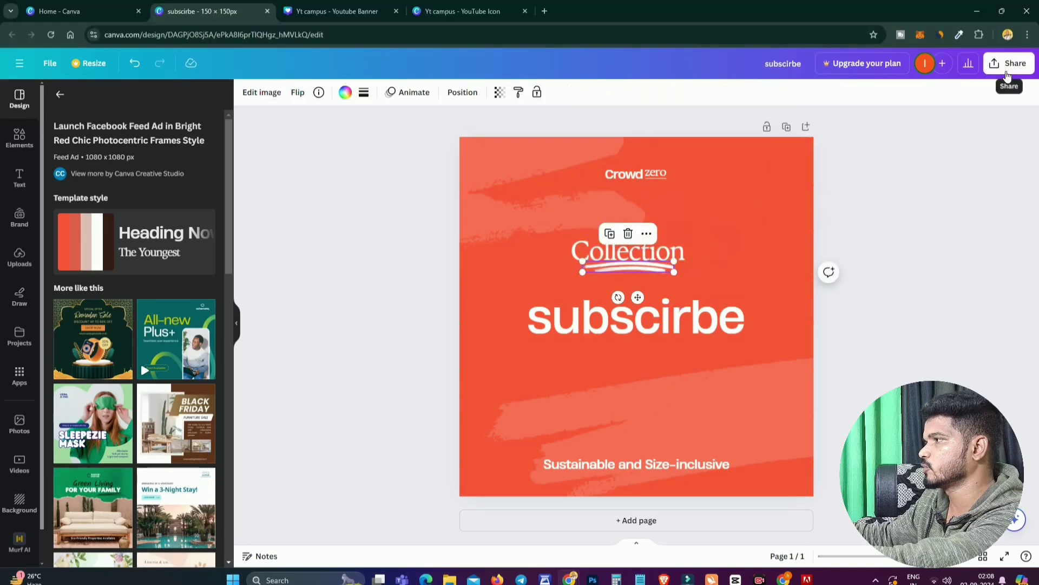
# - Publish the pending YouTube channel profile changes
pyautogui.click(340, 8)
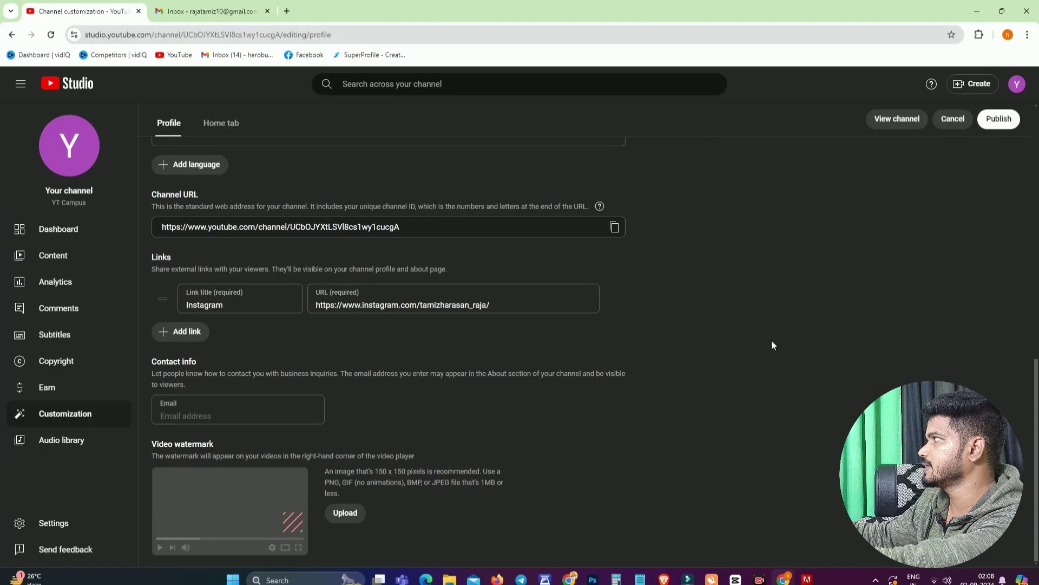
pyautogui.scroll(7, 771, 340)
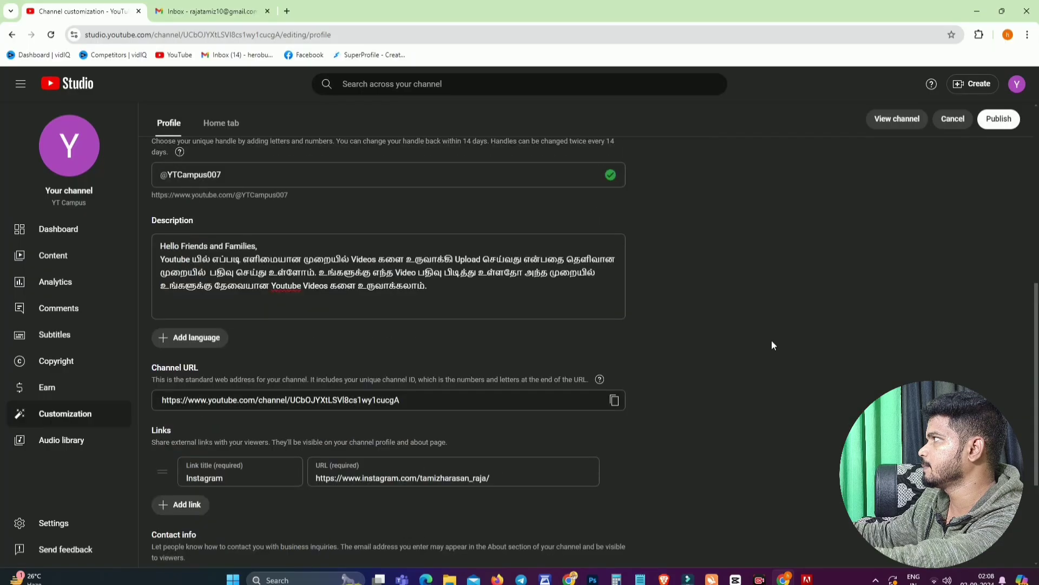
pyautogui.click(999, 119)
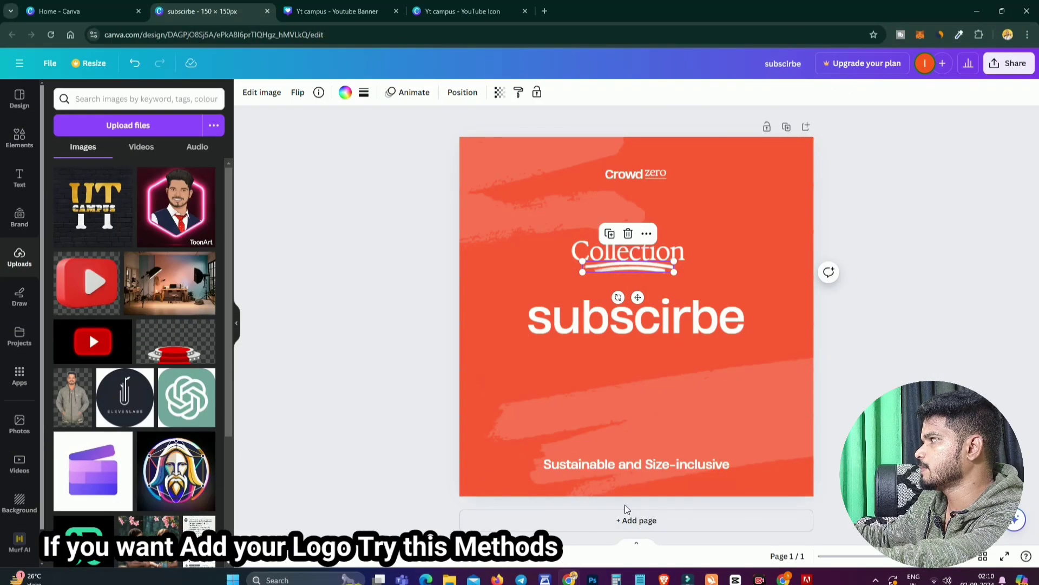
# - Add a second page and stretch the IIT Campus logo to fill it
pyautogui.click(656, 522)
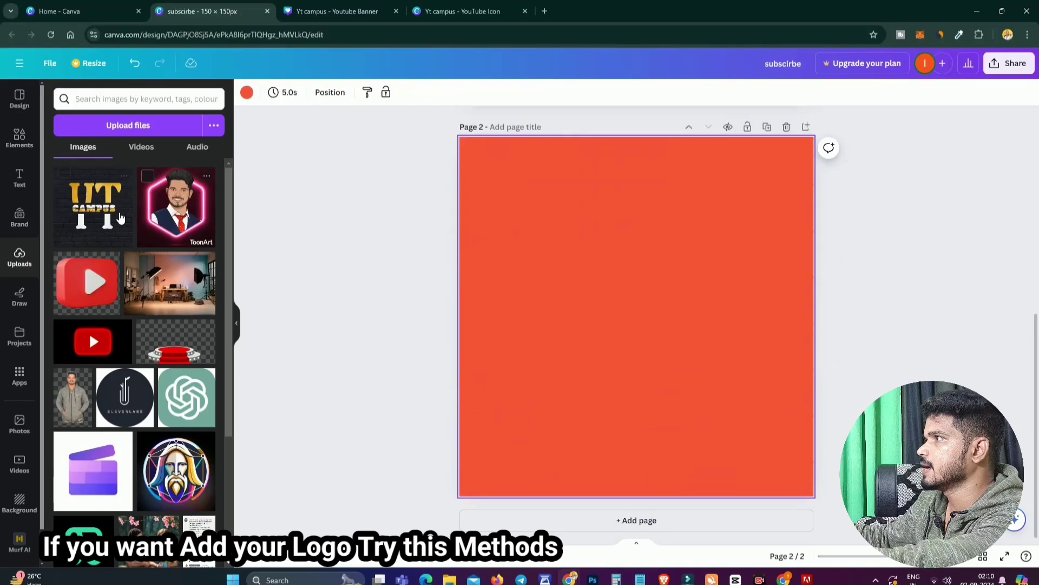
pyautogui.click(94, 207)
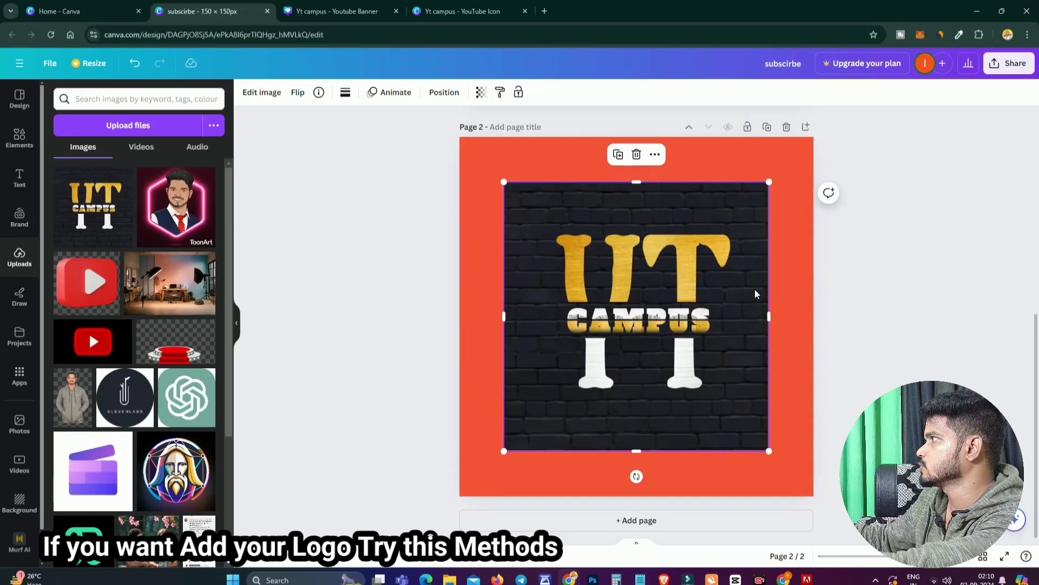
pyautogui.moveTo(769, 184); pyautogui.dragTo(817, 136)
pyautogui.moveTo(510, 447); pyautogui.dragTo(456, 500)
# - Download only page 2 (current page) as a PNG
pyautogui.click(1009, 63)
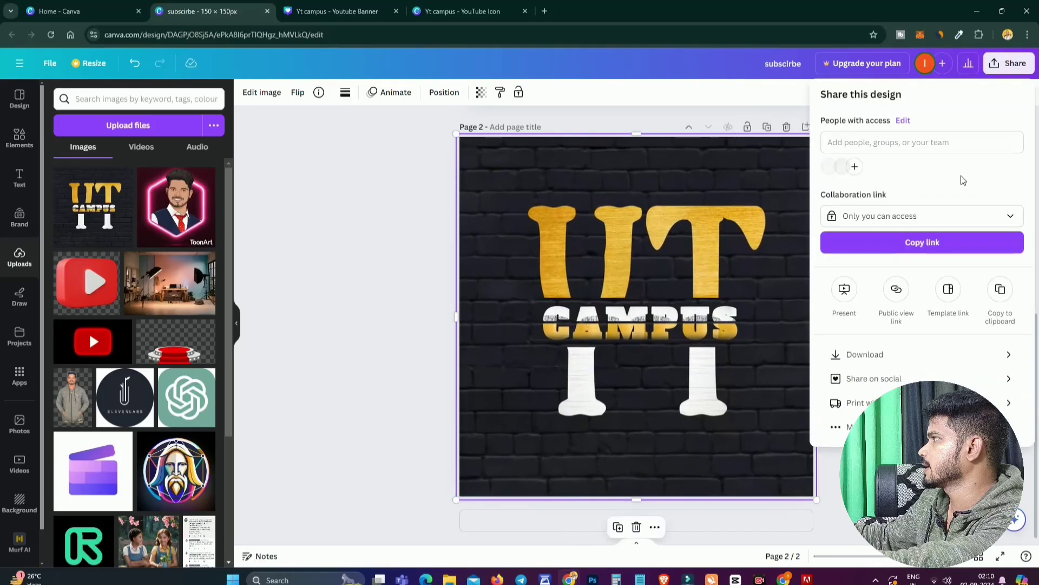
pyautogui.click(873, 355)
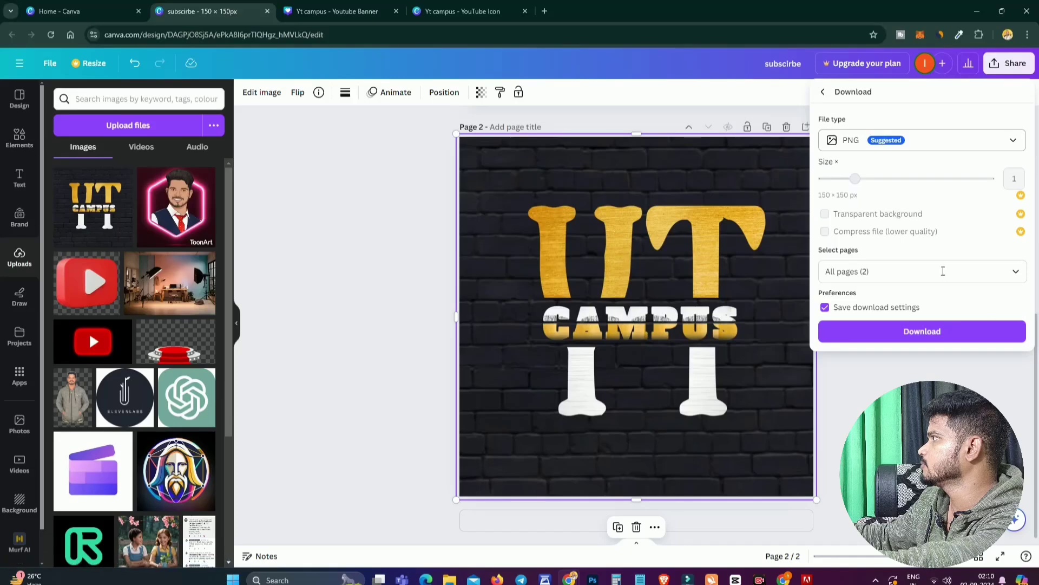
pyautogui.click(1016, 271)
pyautogui.click(1017, 303)
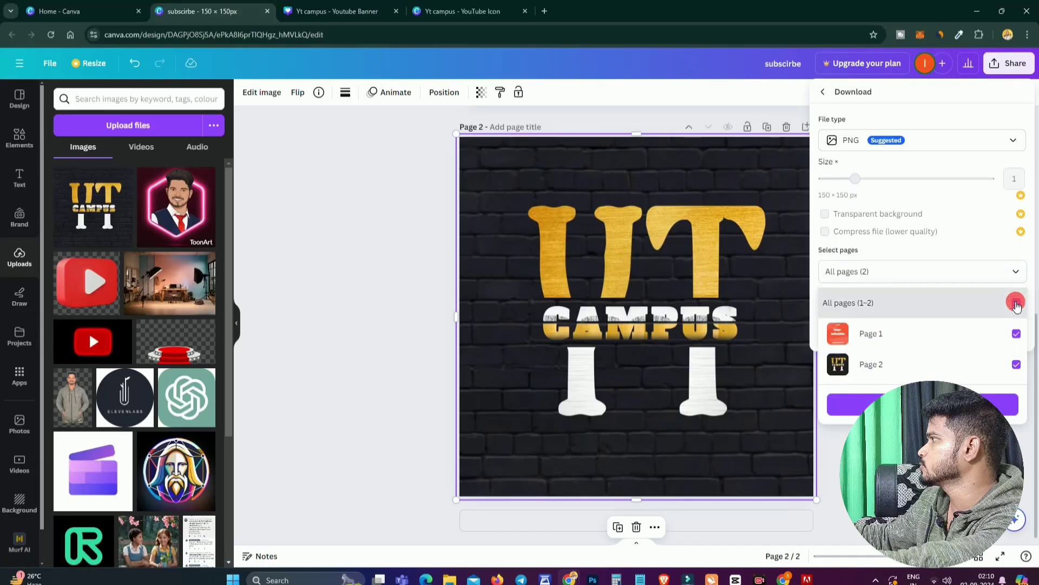
pyautogui.click(1016, 363)
pyautogui.click(859, 384)
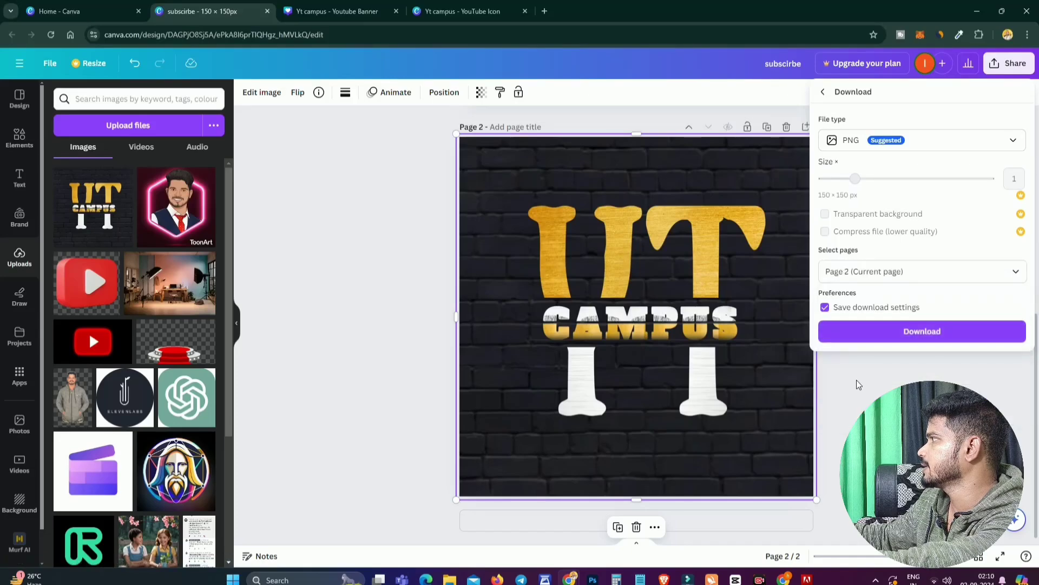
pyautogui.click(922, 335)
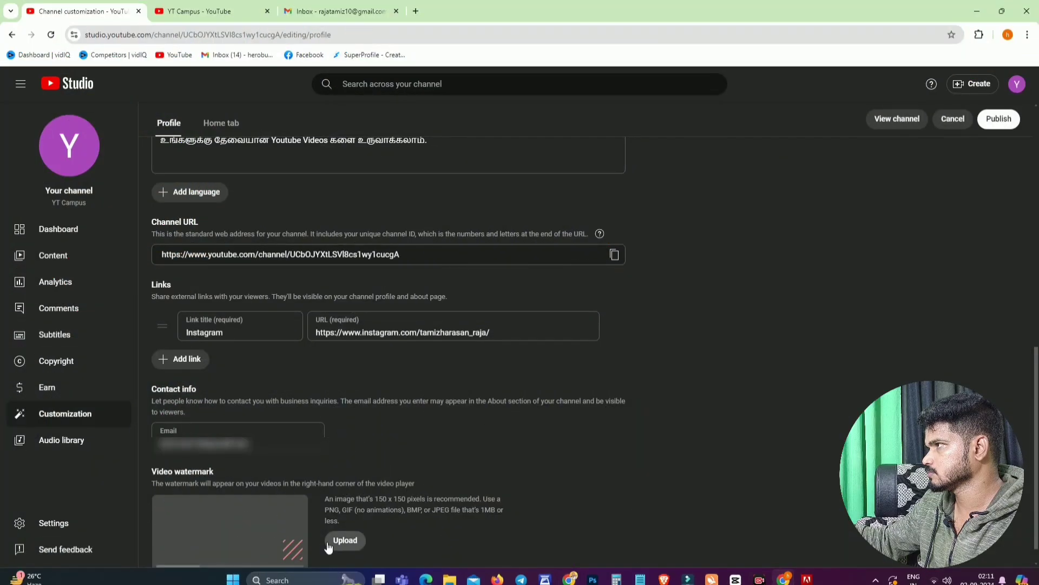
# - Upload the logo from the E: drive as the video watermark, publish, and view the channel
pyautogui.click(328, 547)
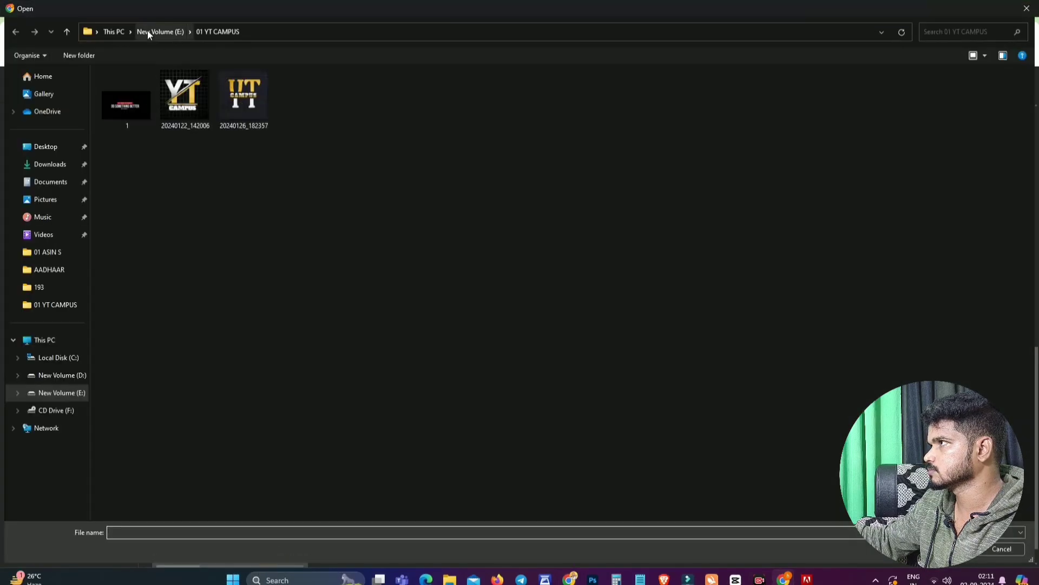
pyautogui.click(146, 31)
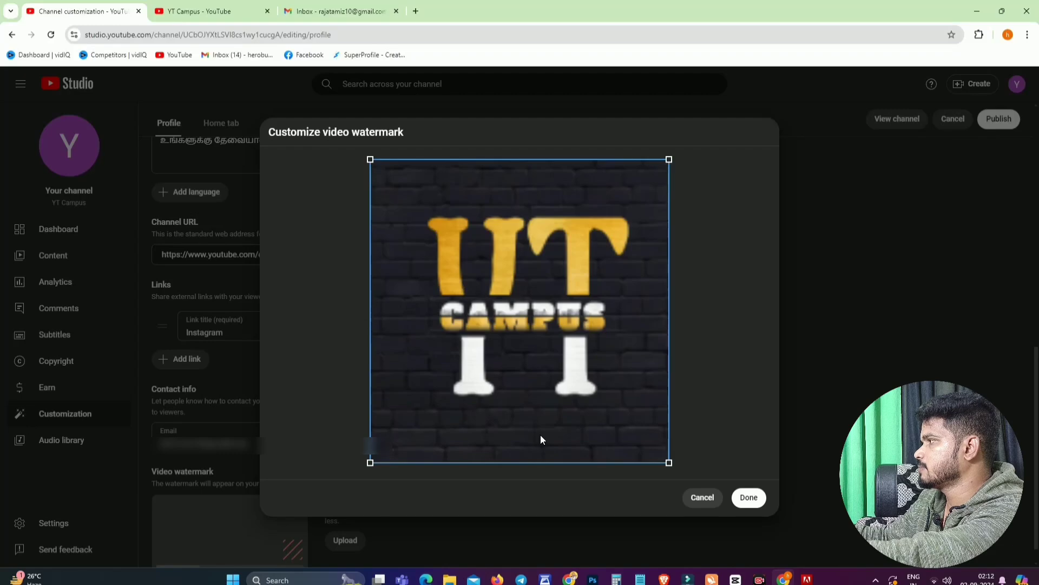
pyautogui.click(747, 497)
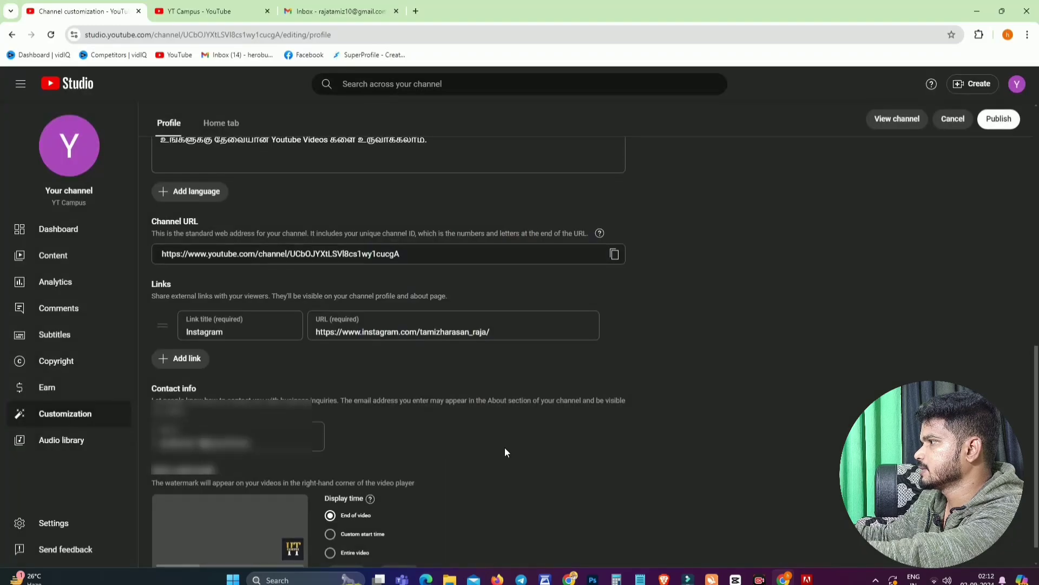
pyautogui.scroll(-1, 505, 447)
pyautogui.scroll(15, 476, 513)
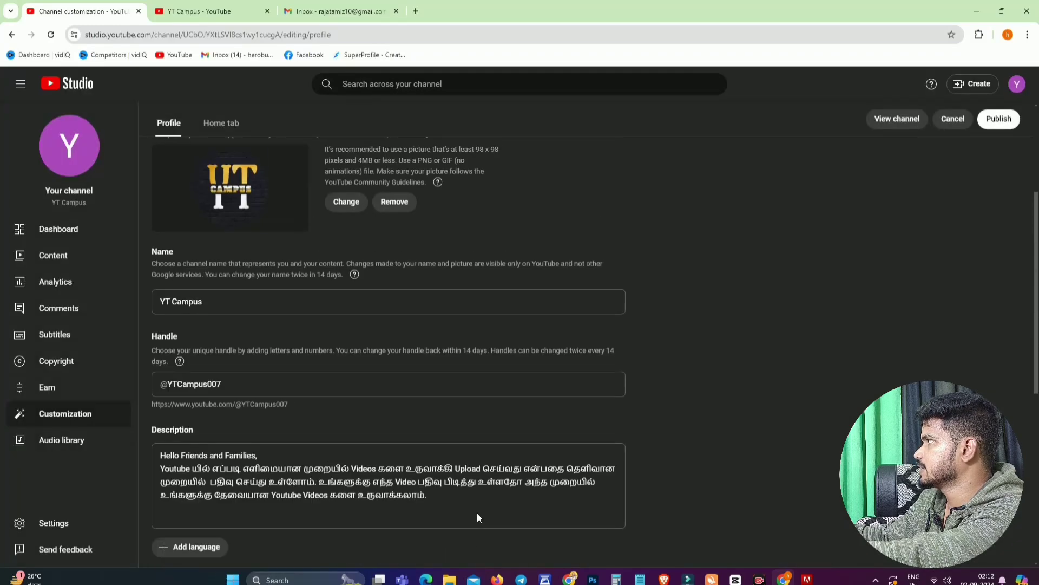
pyautogui.click(999, 150)
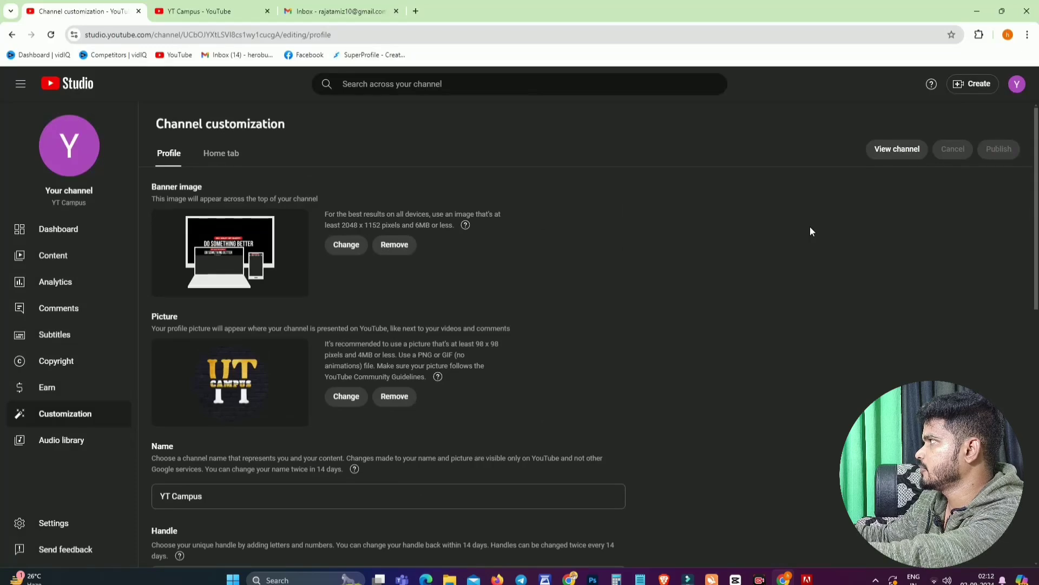
pyautogui.click(897, 149)
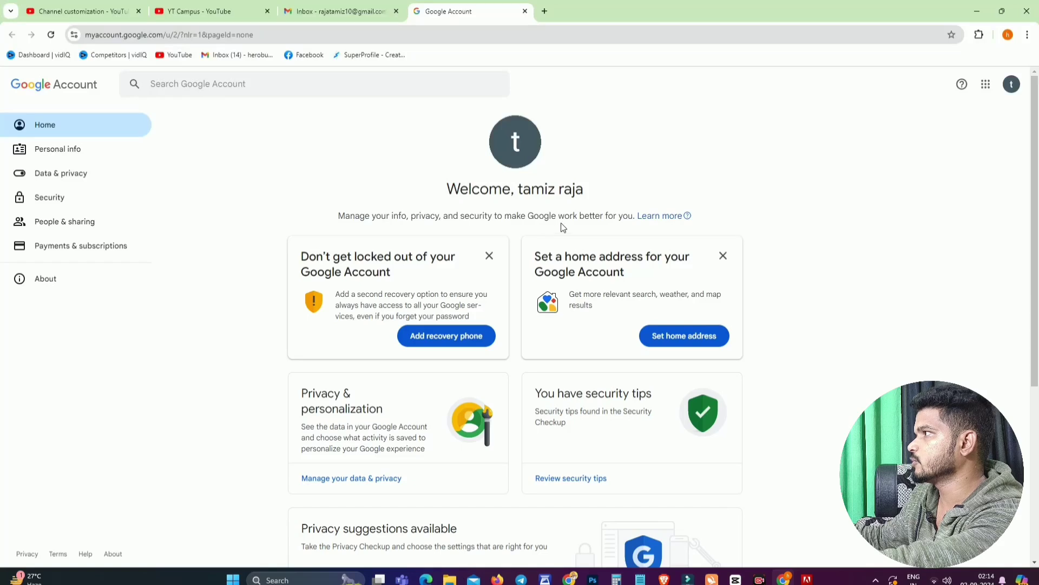
# - Close the account switcher and scroll the Security page to the 2-Step Verification sign-in option
pyautogui.click(1012, 85)
pyautogui.moveTo(859, 122); pyautogui.dragTo(955, 125)
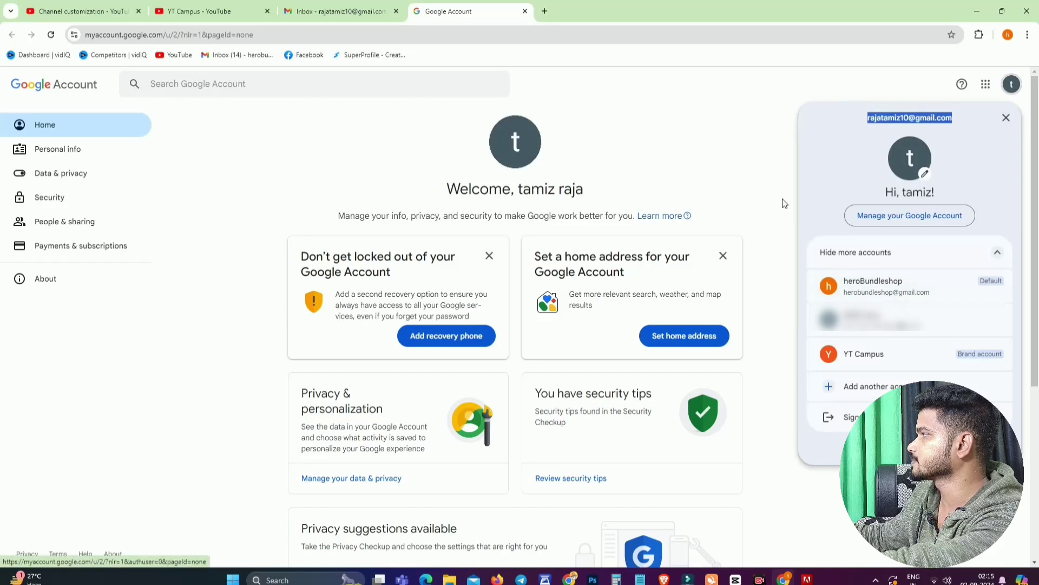
pyautogui.click(758, 99)
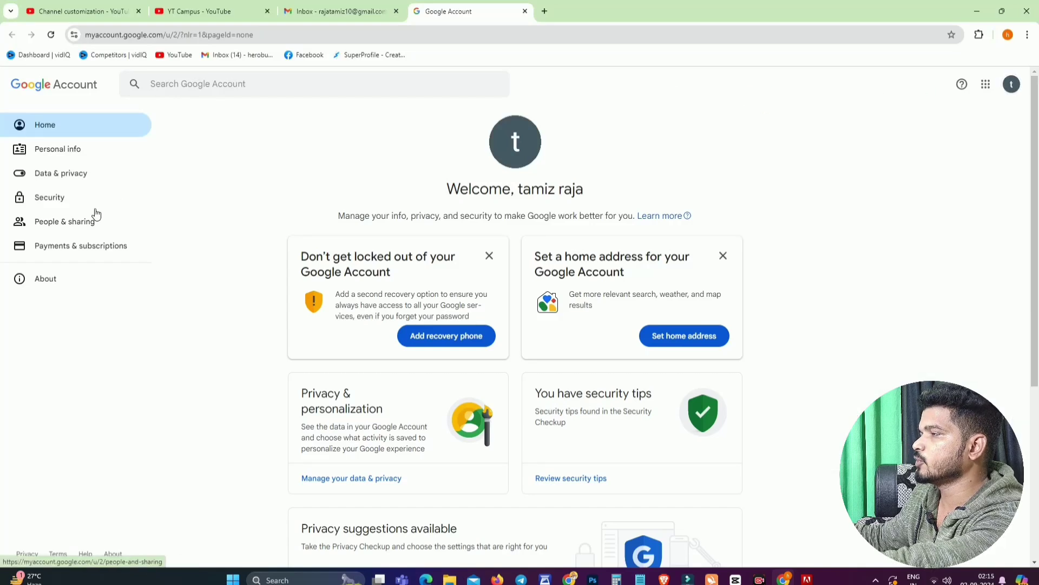
pyautogui.click(68, 200)
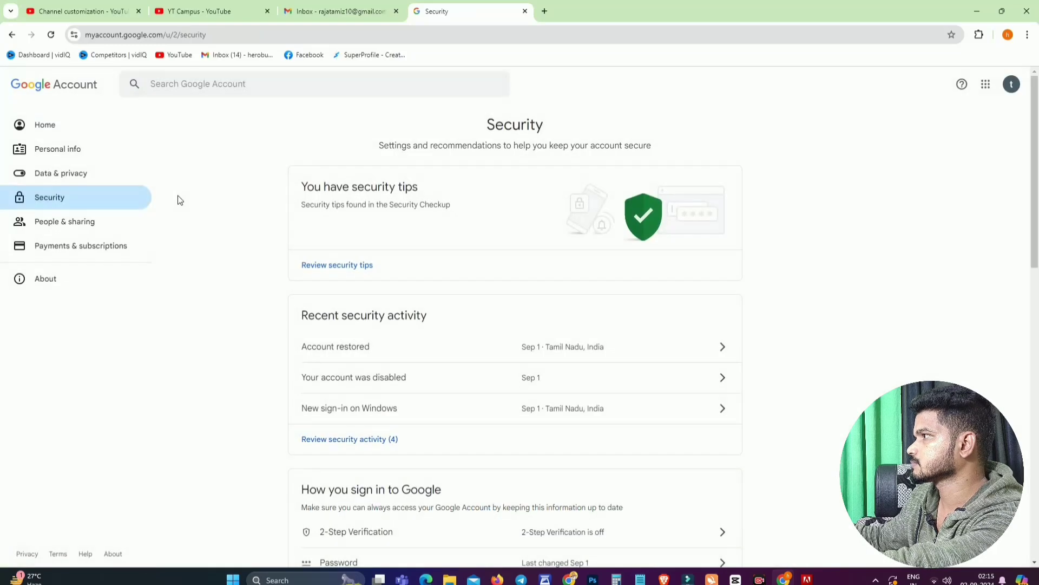
pyautogui.scroll(-2, 366, 338)
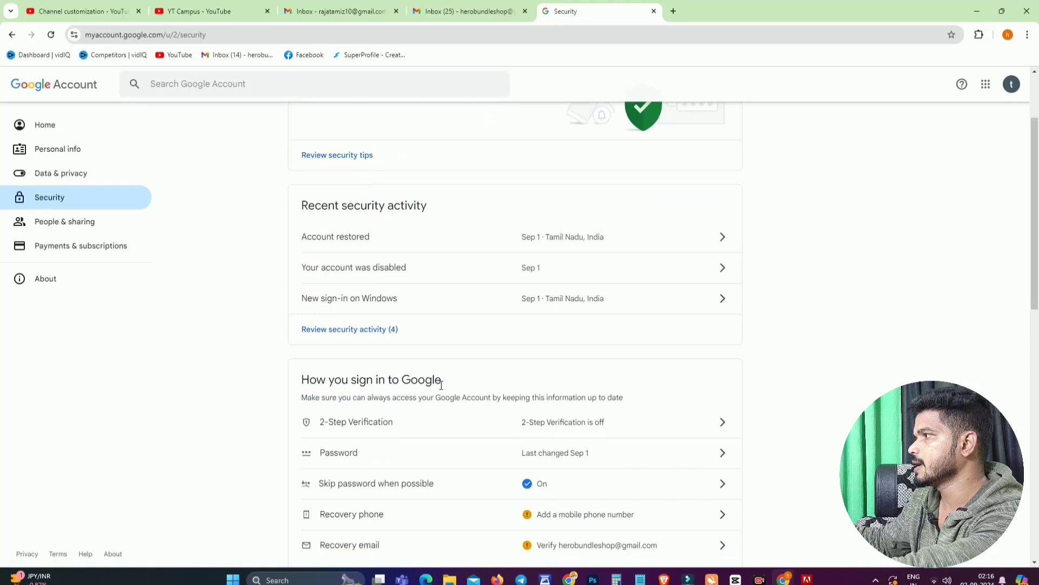
pyautogui.scroll(-2, 441, 385)
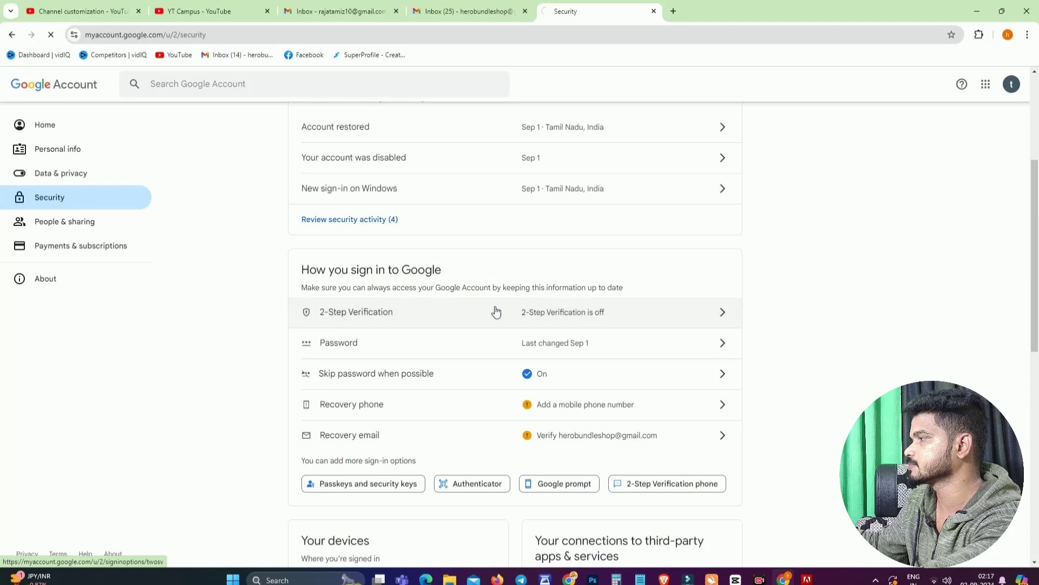
# - Re-enter the account password to pass the identity check
pyautogui.write('•')
pyautogui.press('BackSpace')
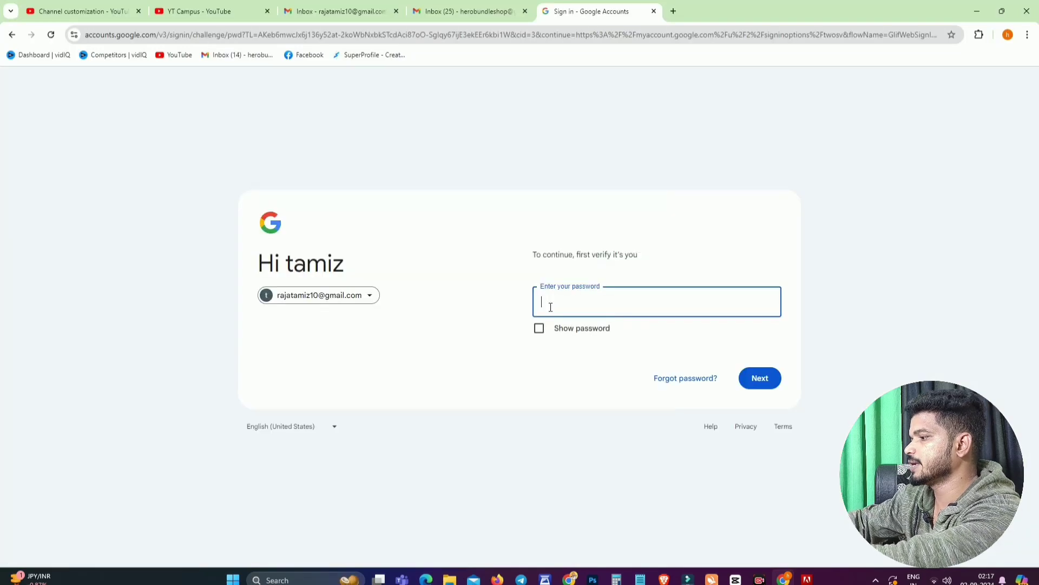
pyautogui.write('•••••••••')
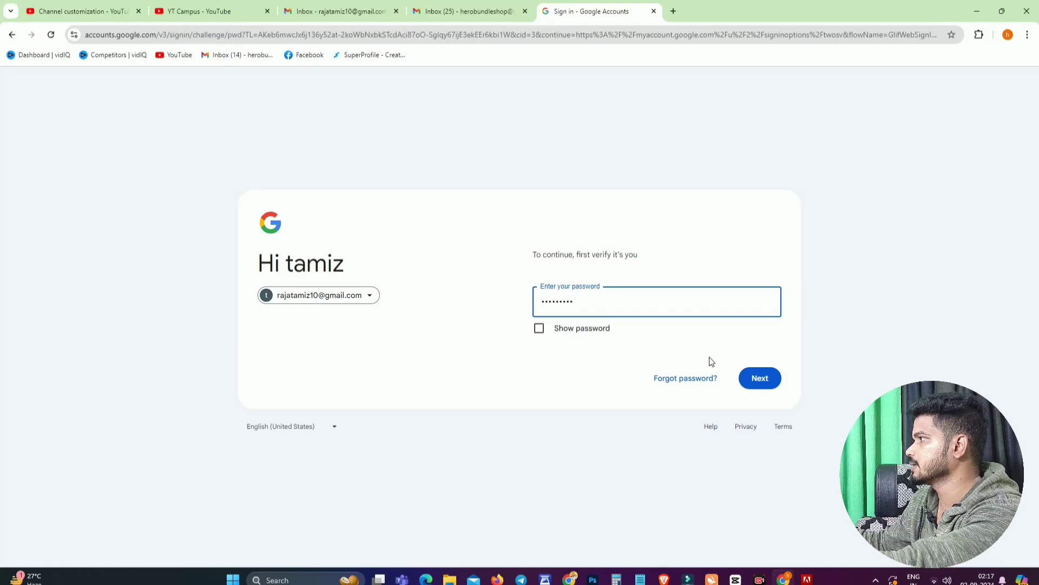
pyautogui.click(768, 384)
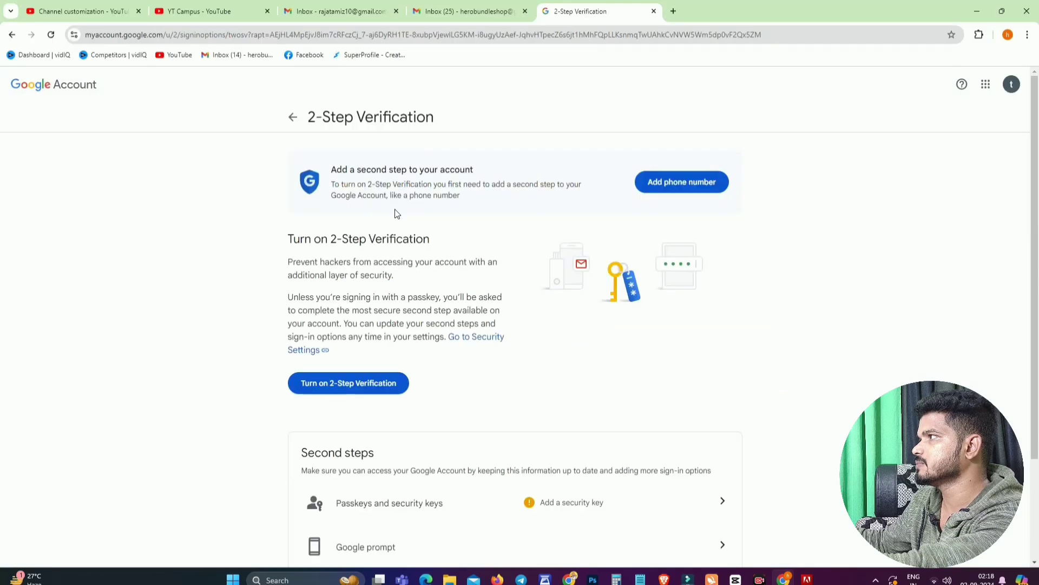
# - Add an India (+91) phone number and verify it with the SMS code received
pyautogui.click(669, 186)
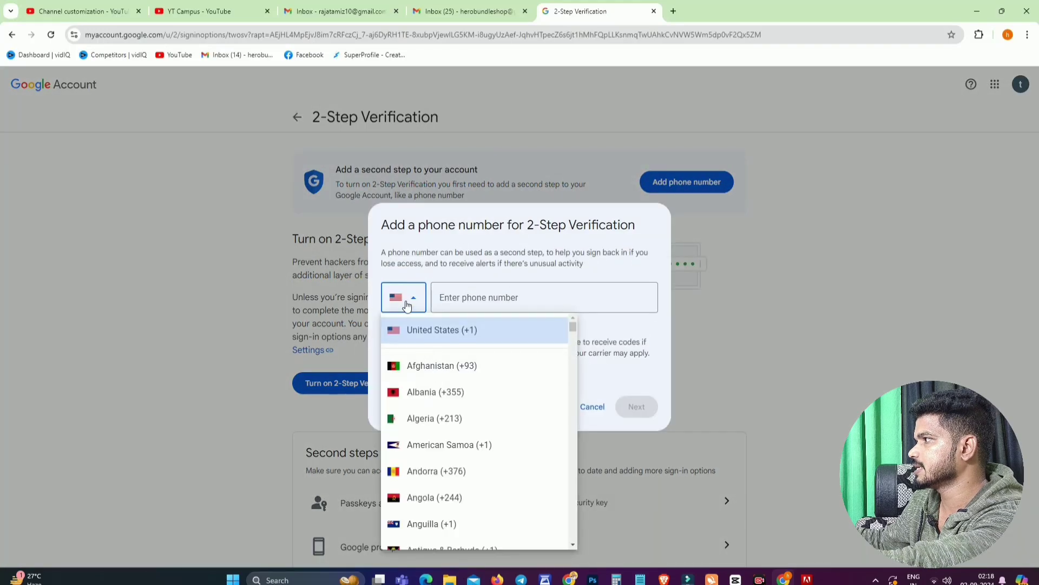
pyautogui.scroll(-10, 460, 417)
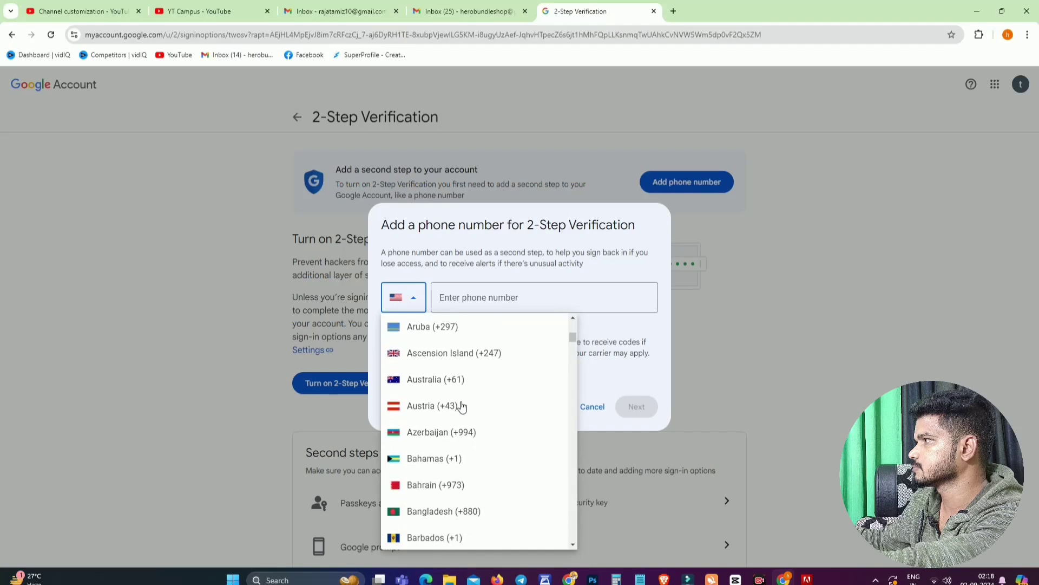
pyautogui.scroll(-20, 461, 406)
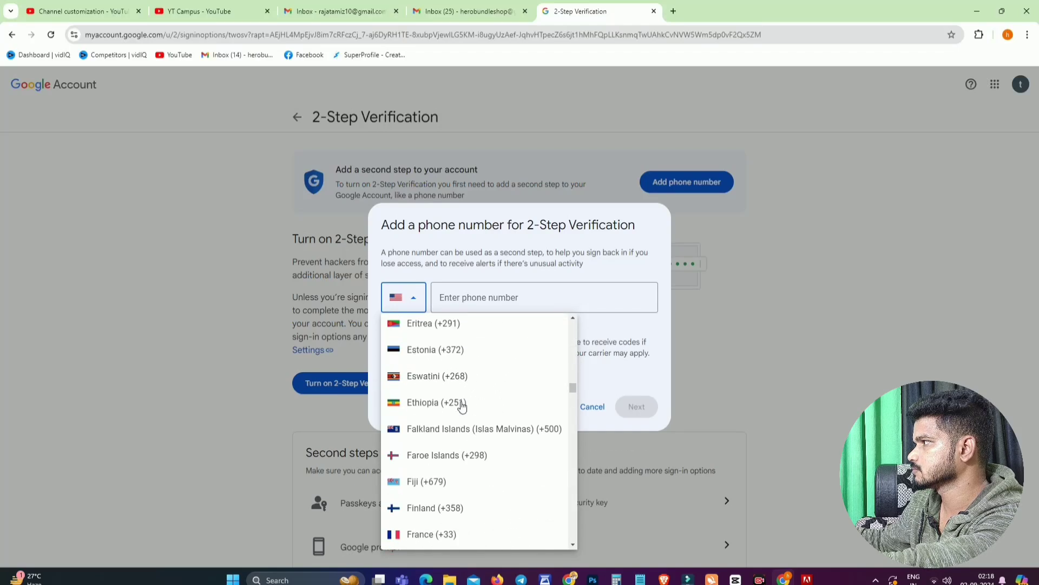
pyautogui.scroll(-1, 464, 408)
pyautogui.scroll(1, 464, 408)
pyautogui.click(428, 367)
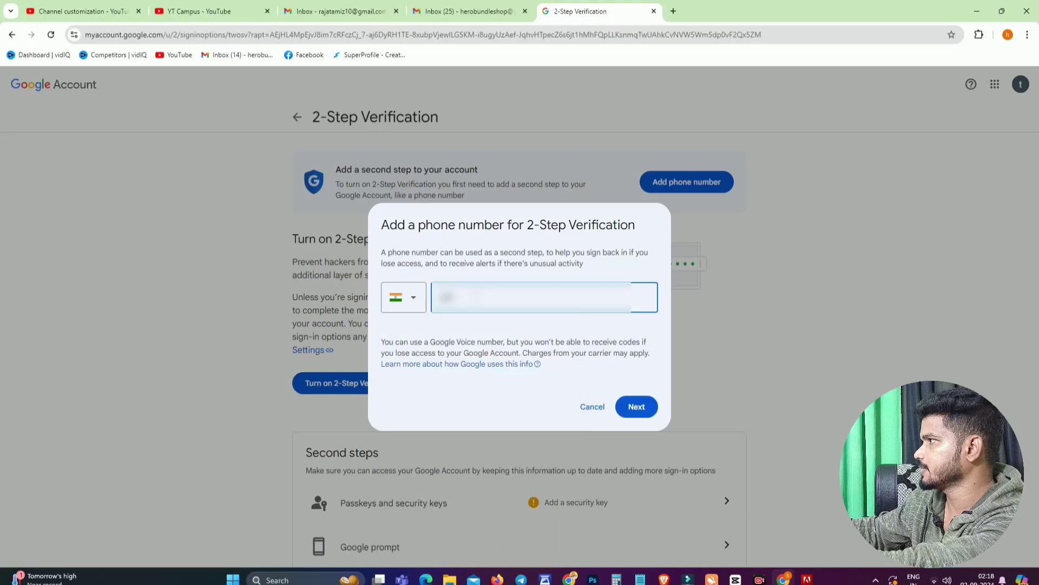
pyautogui.write('9876543210')
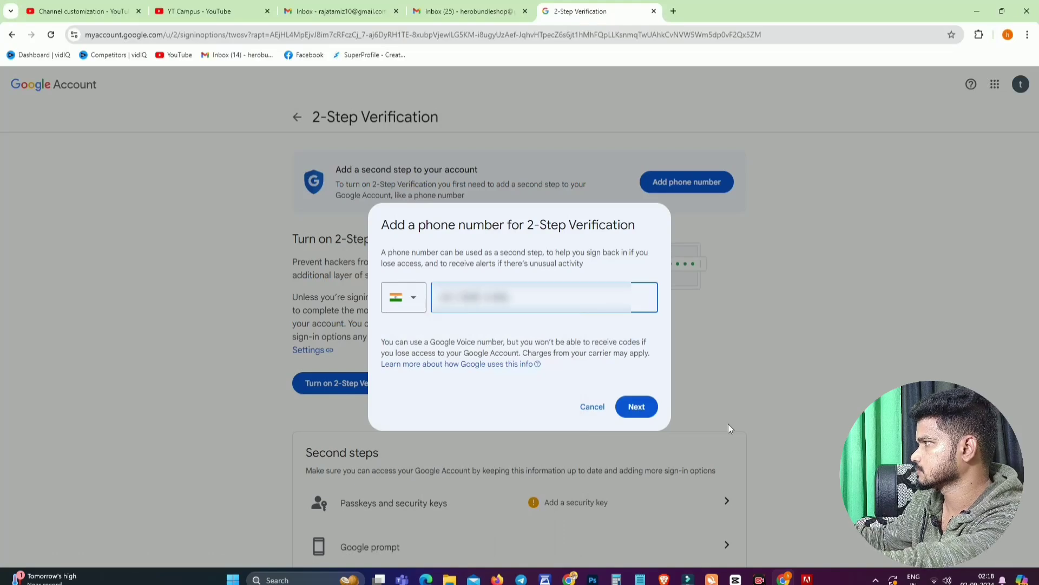
pyautogui.click(632, 408)
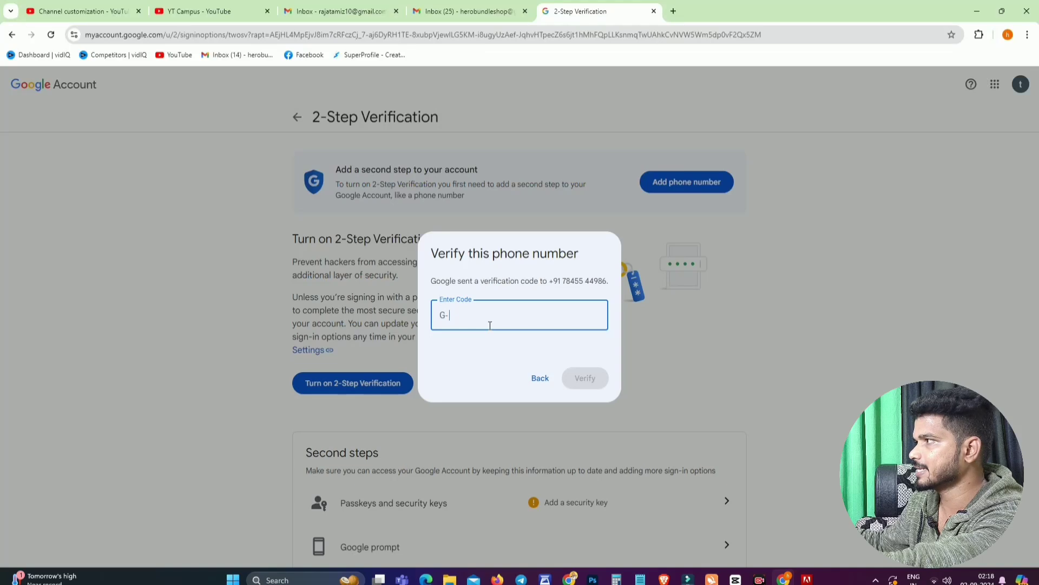
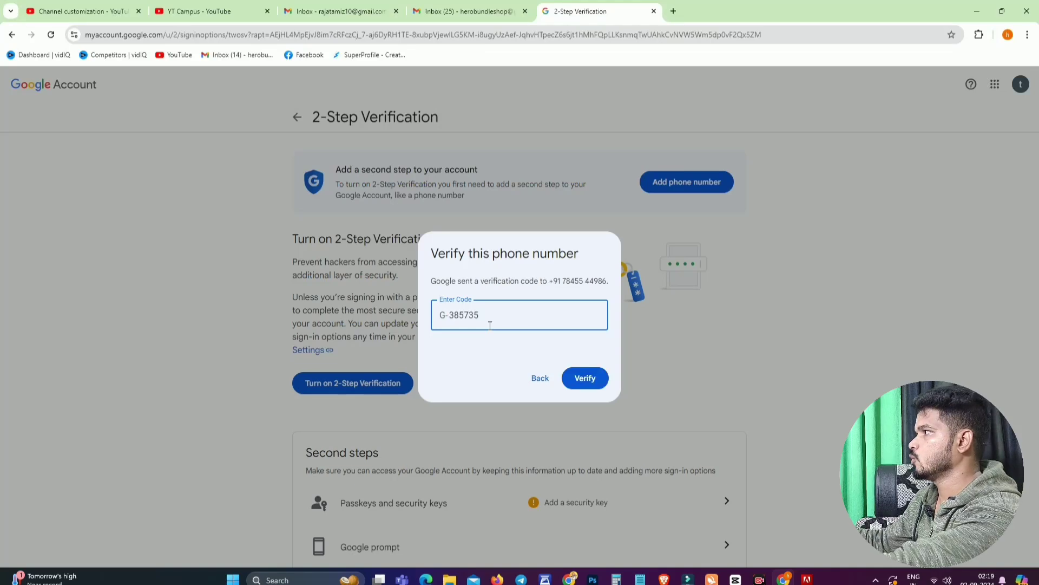
pyautogui.click(593, 382)
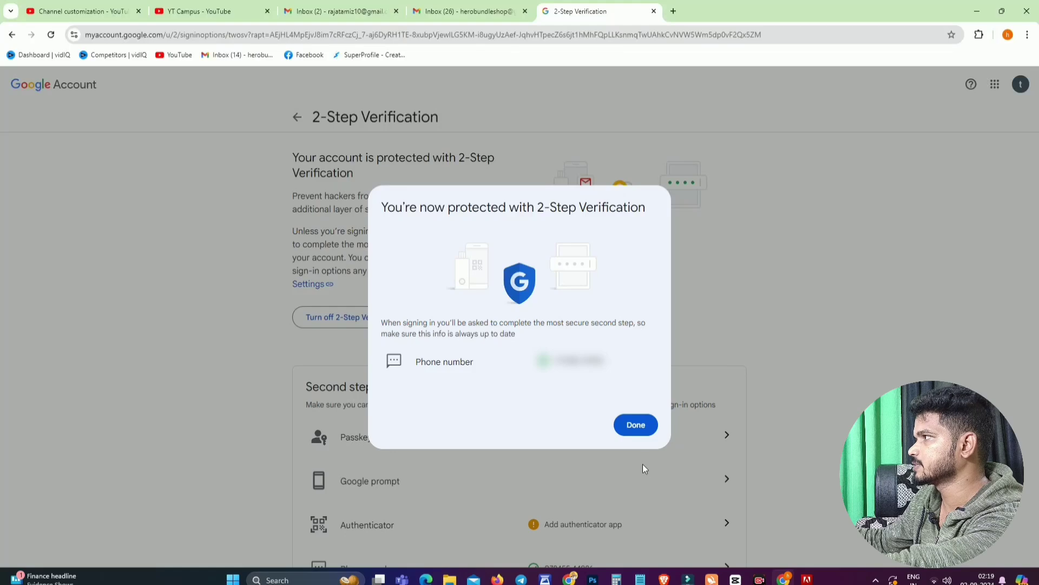
# - Dismiss the 'You're now protected' confirmation with Done
pyautogui.click(635, 424)
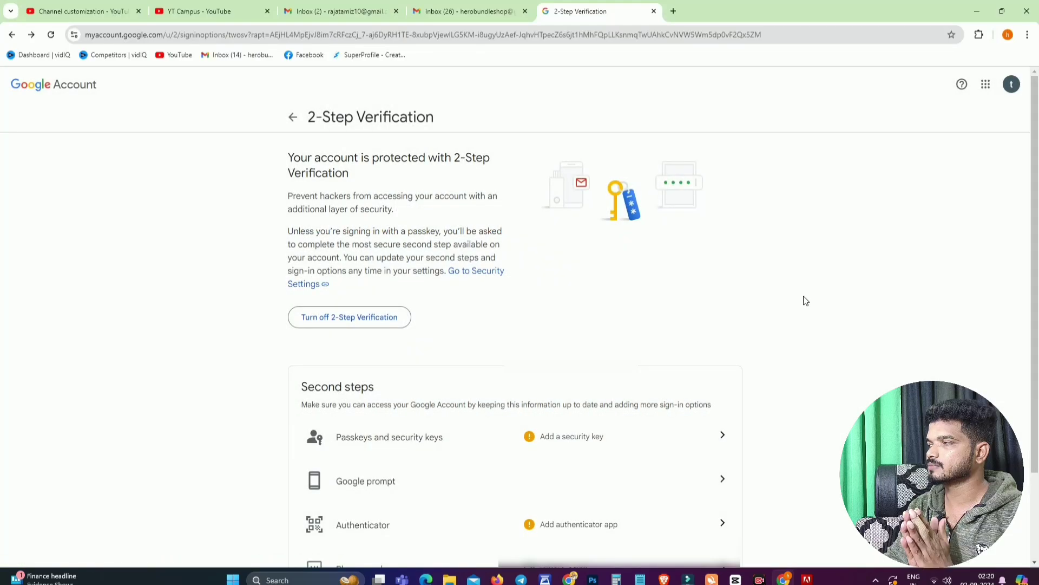